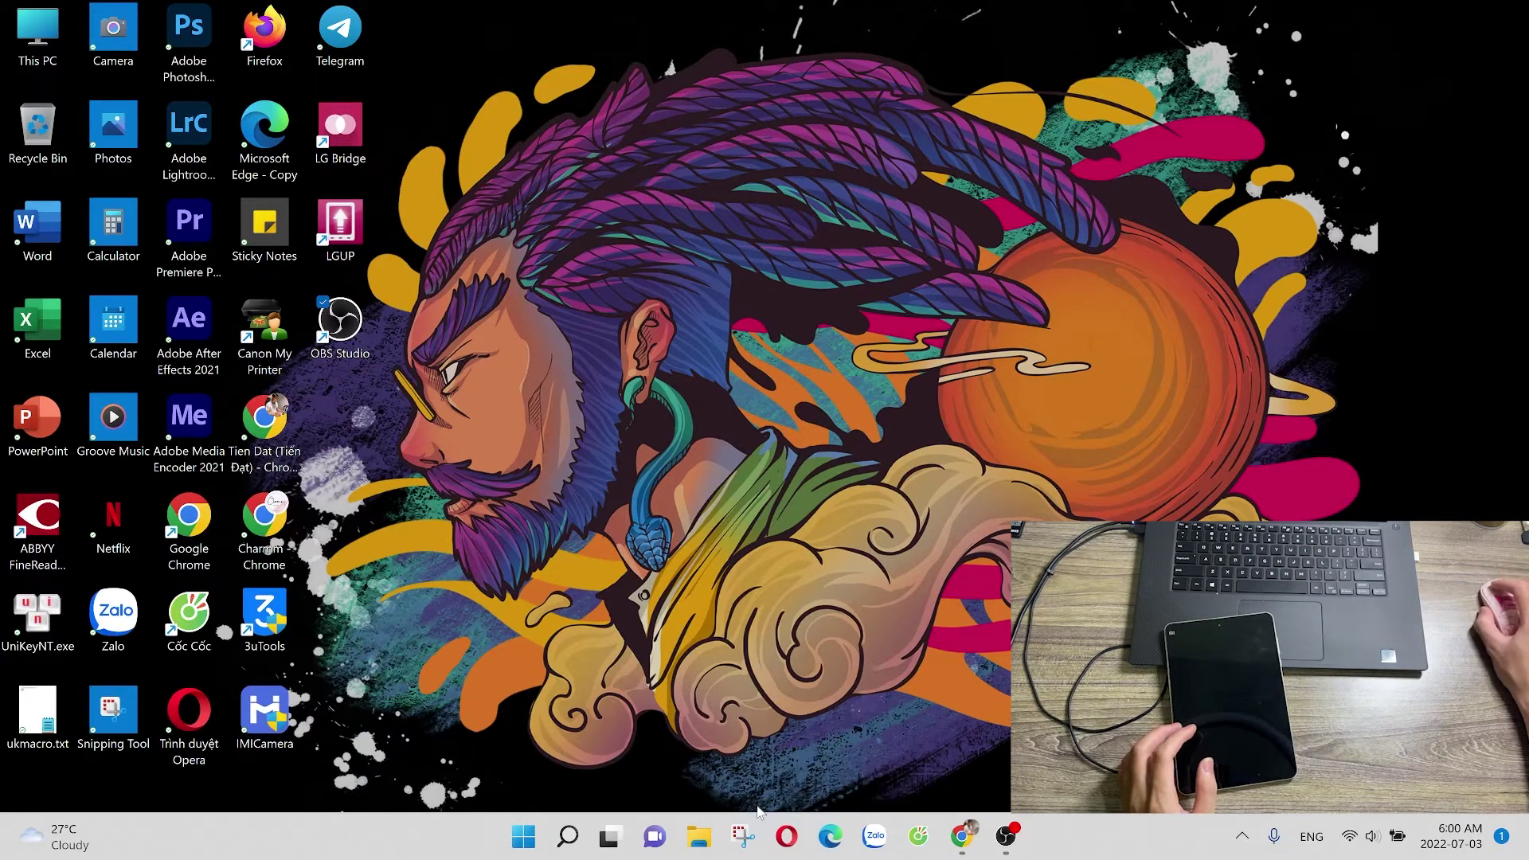
Step: Open the Mipad2 folder inside Downloads in File Explorer
click(699, 836)
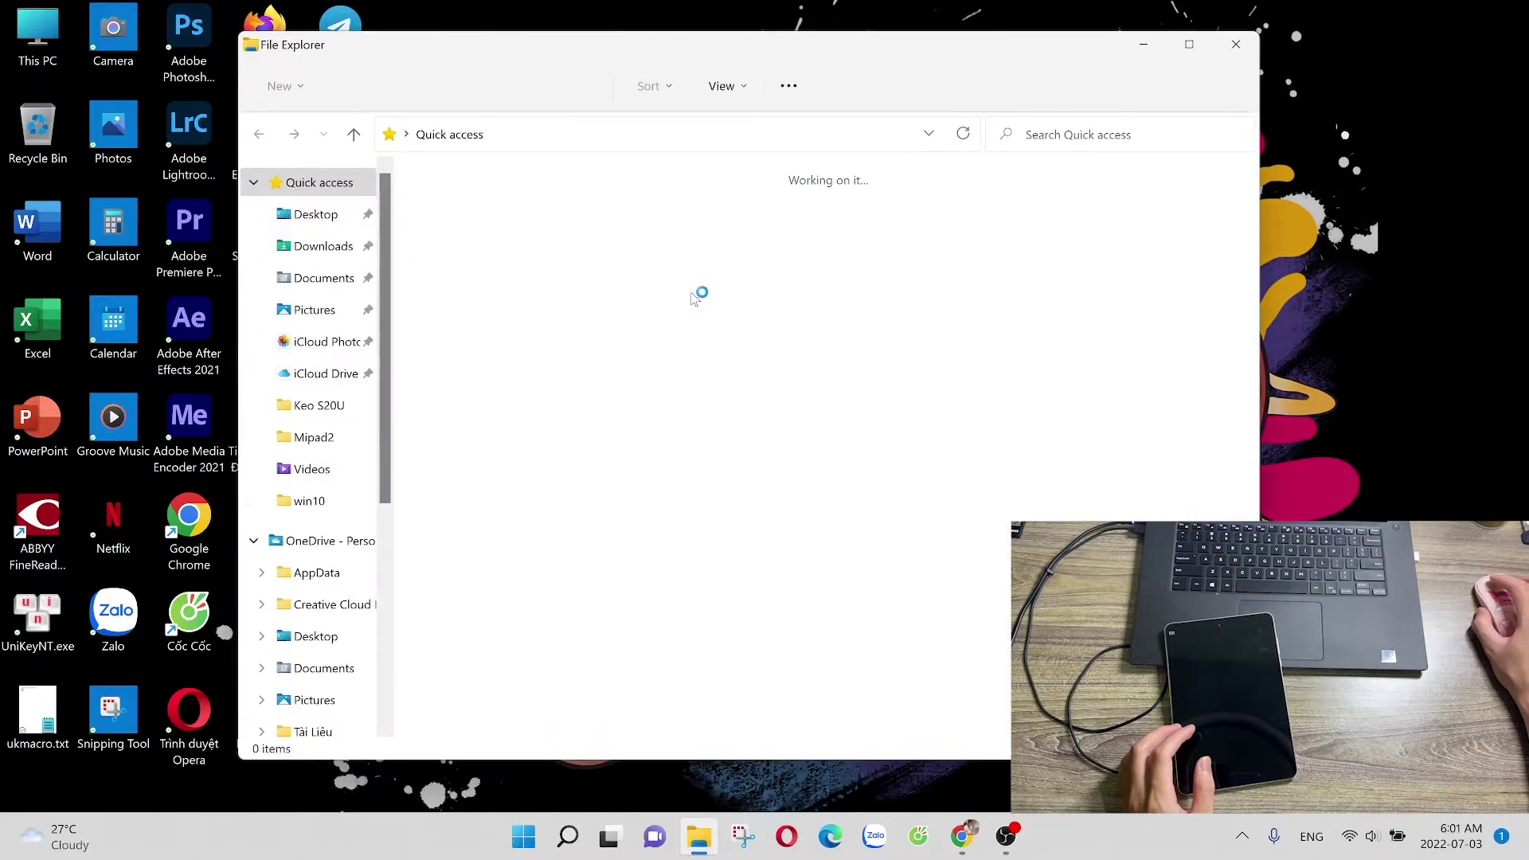
double_click(705, 214)
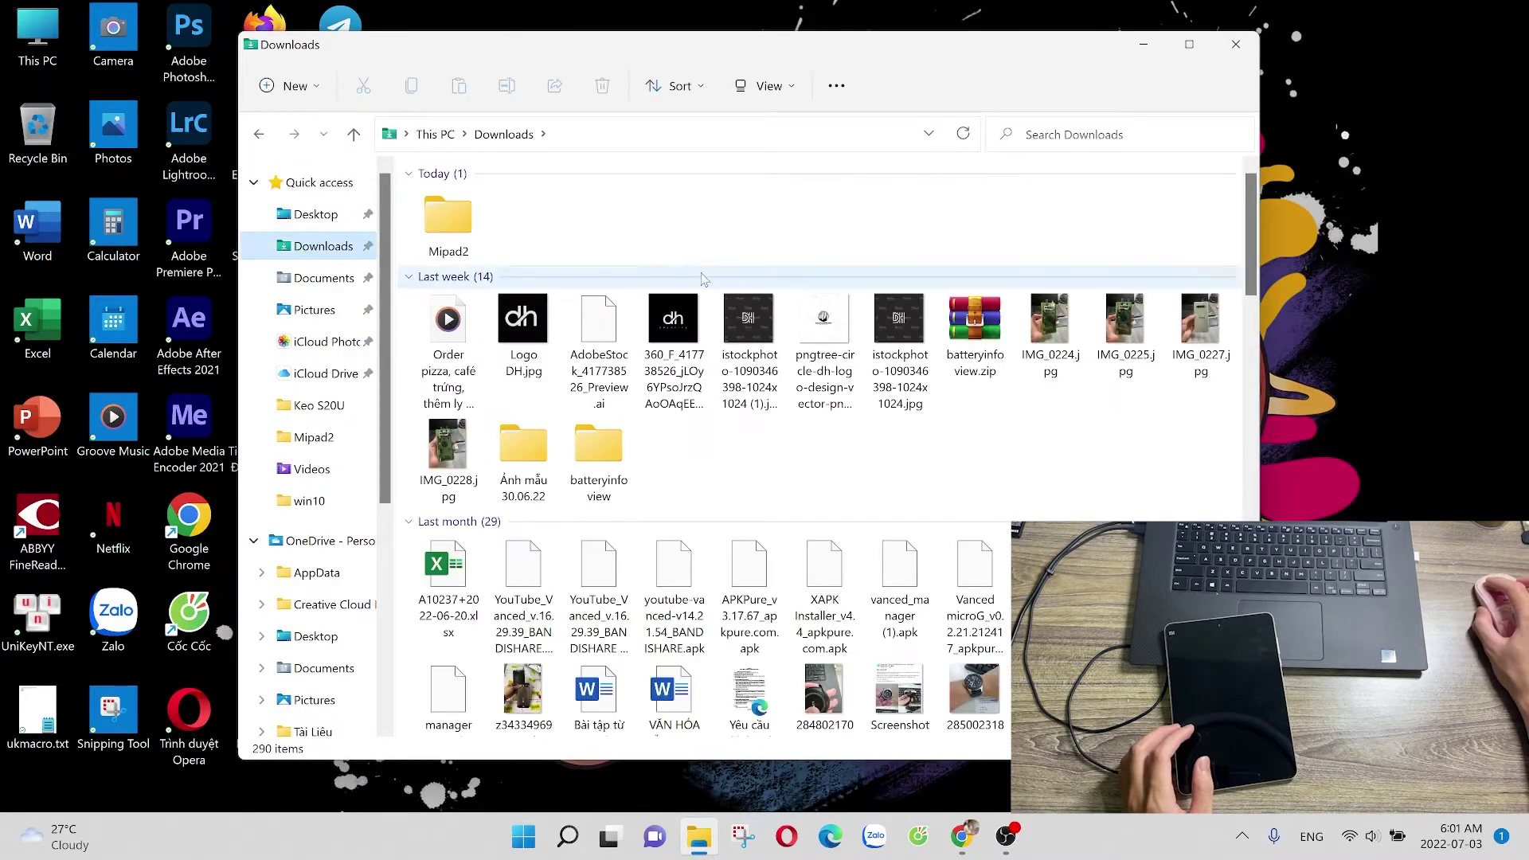
double_click(448, 221)
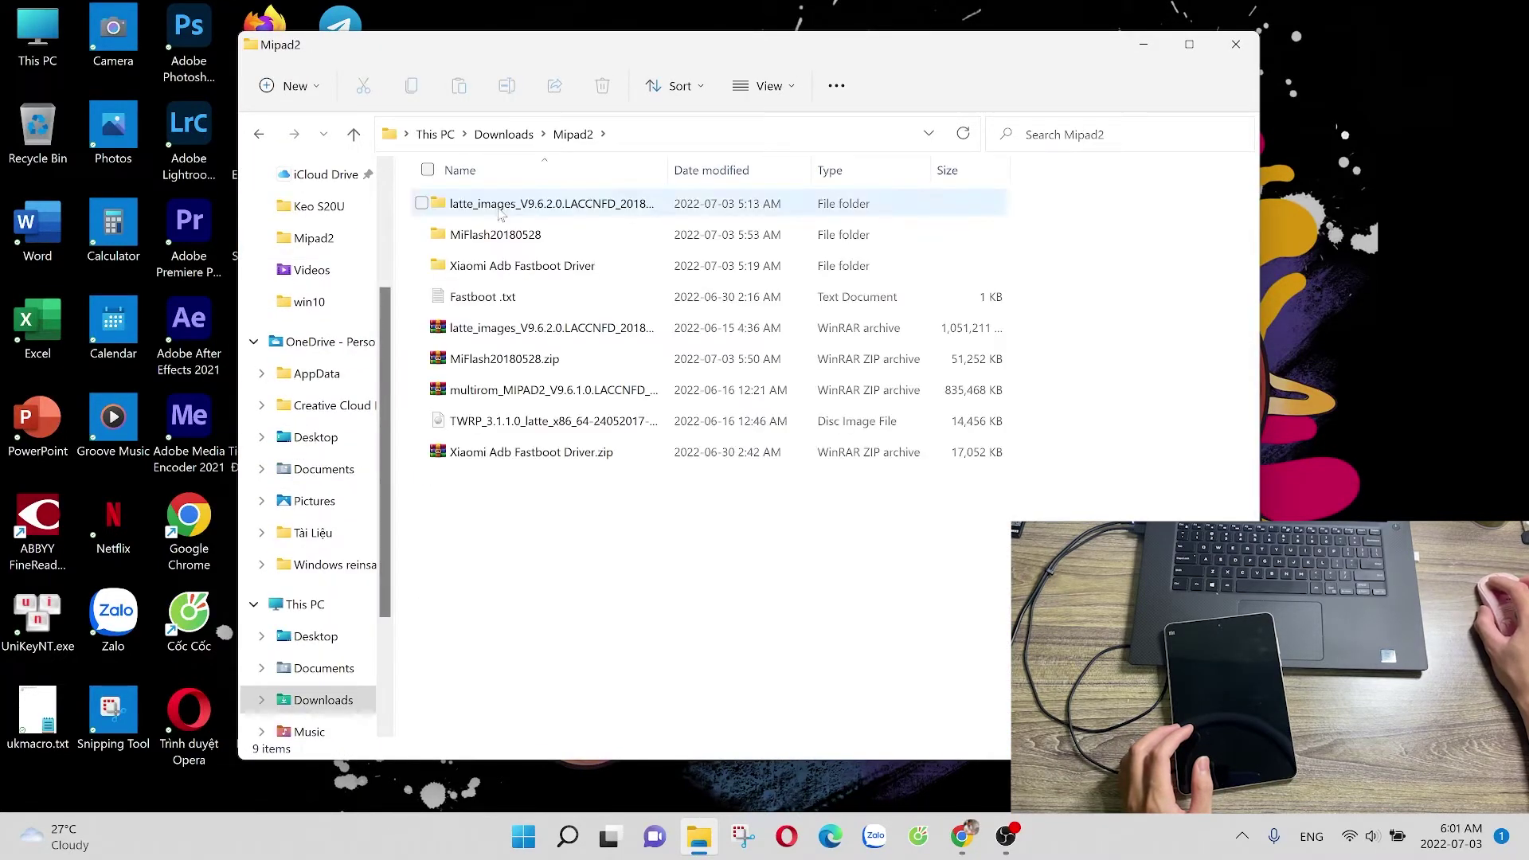
Step: Review the latte_images, MiFlash20180528, multirom and Xiaomi Adb Fastboot Driver archives and the extracted folders in Mipad2
click(593, 452)
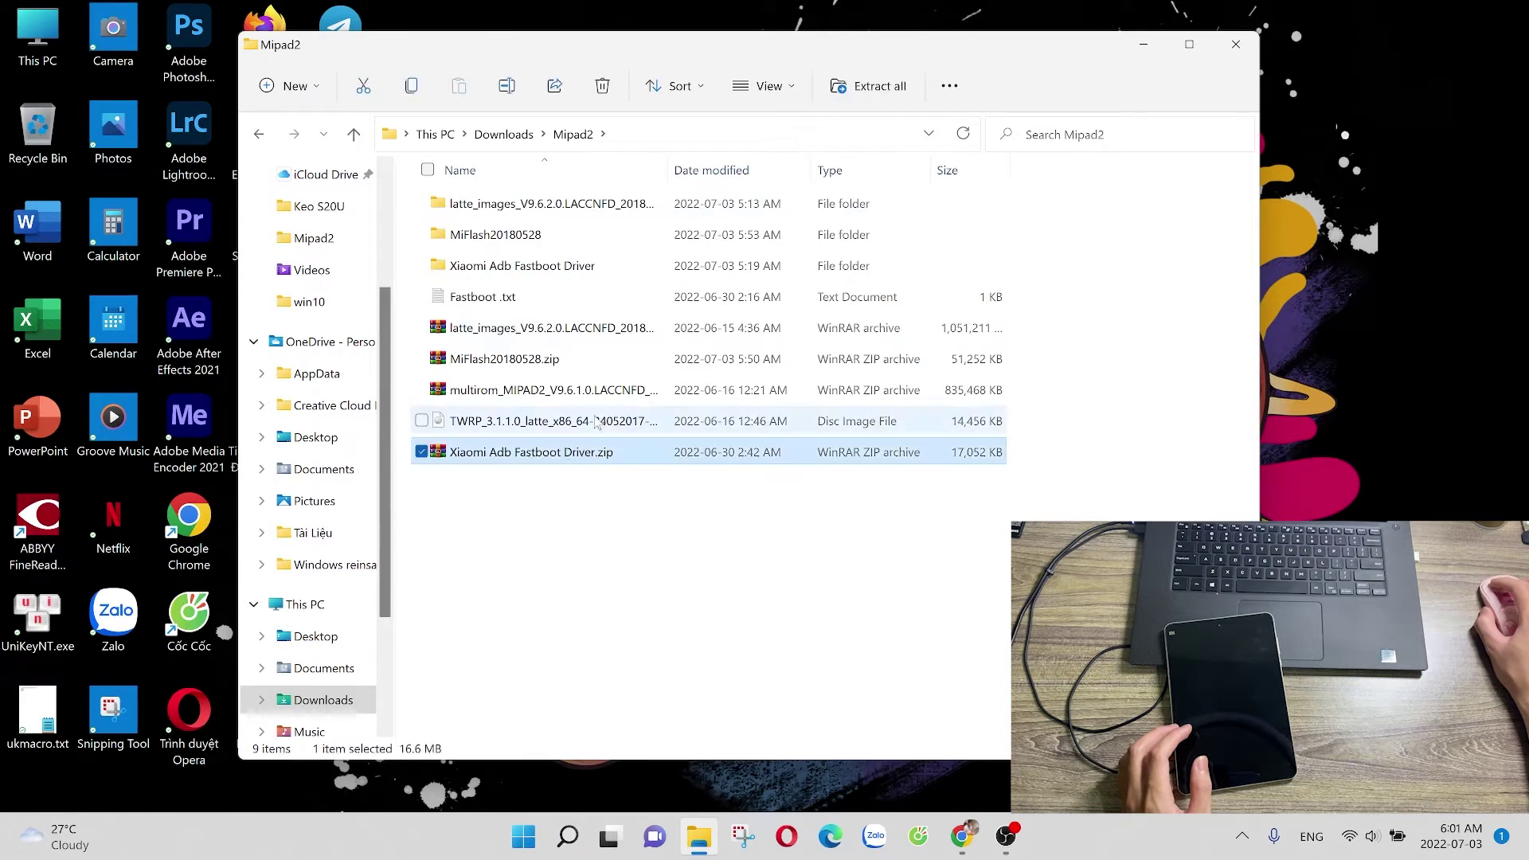
click(597, 392)
click(588, 361)
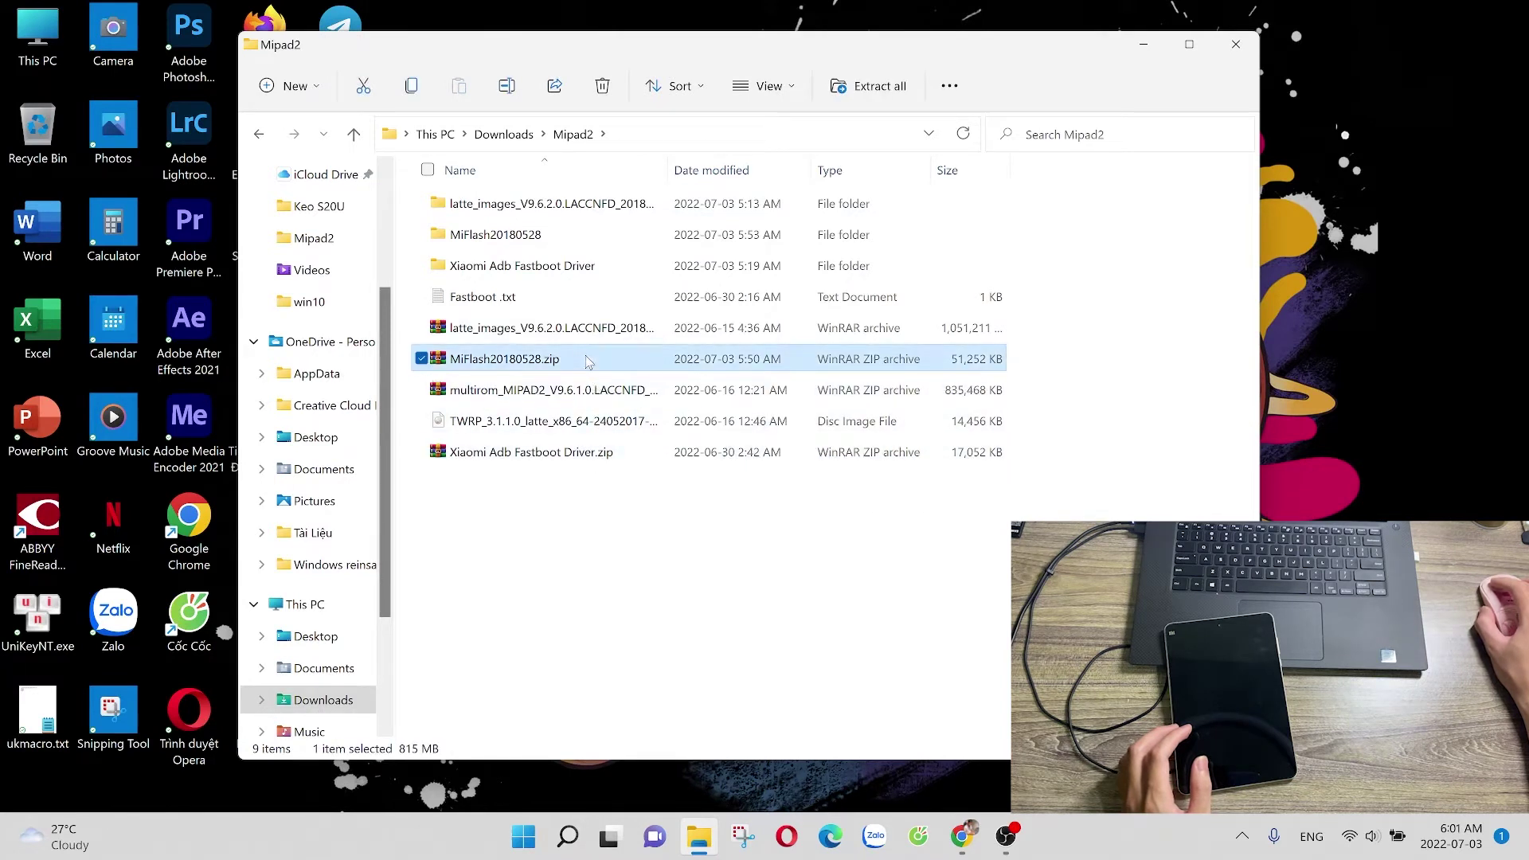
click(597, 328)
click(603, 203)
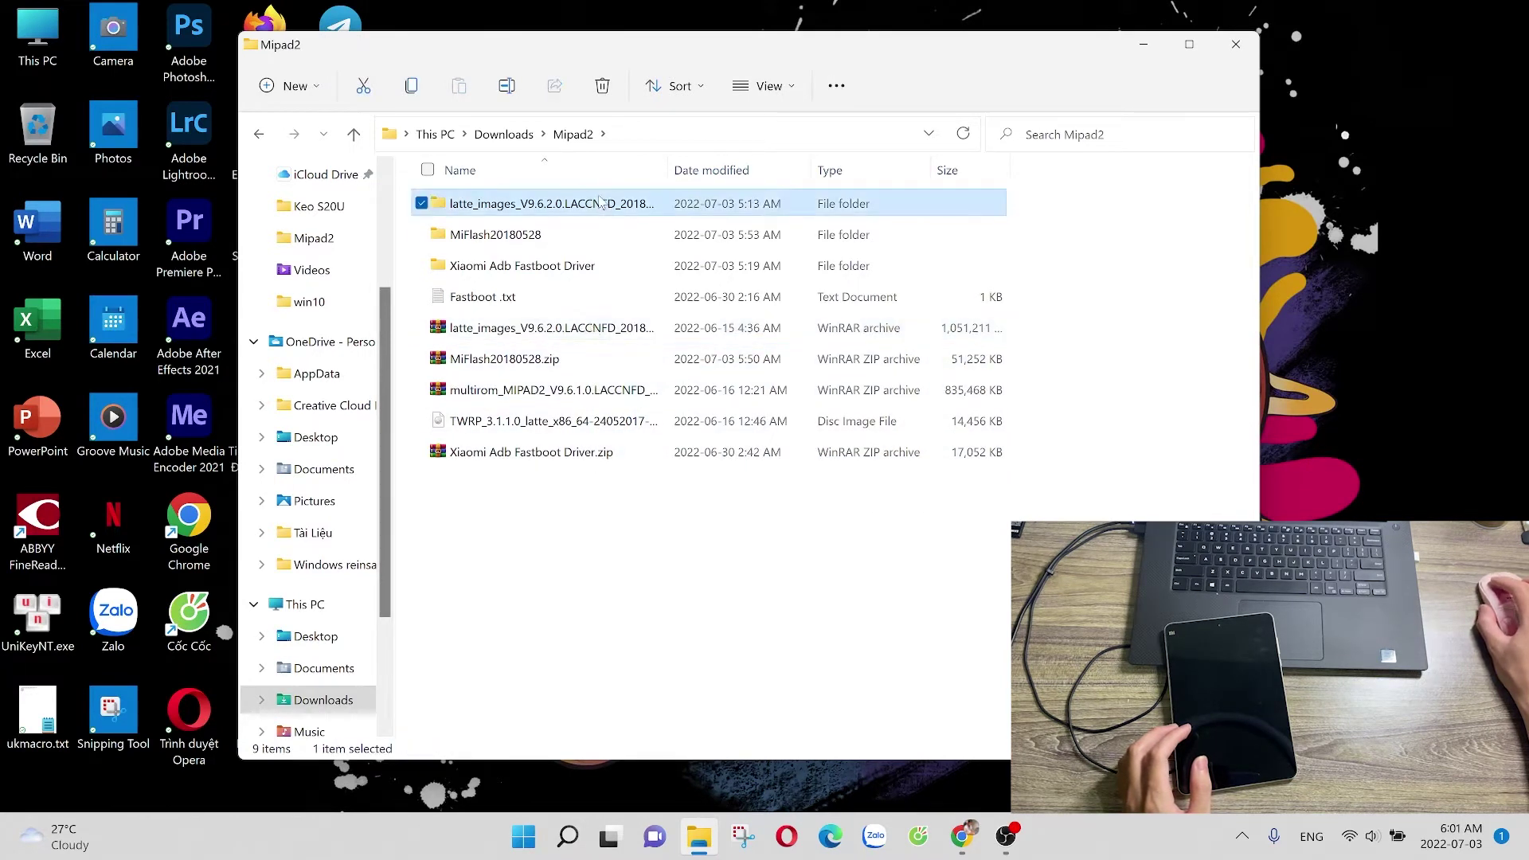
click(603, 243)
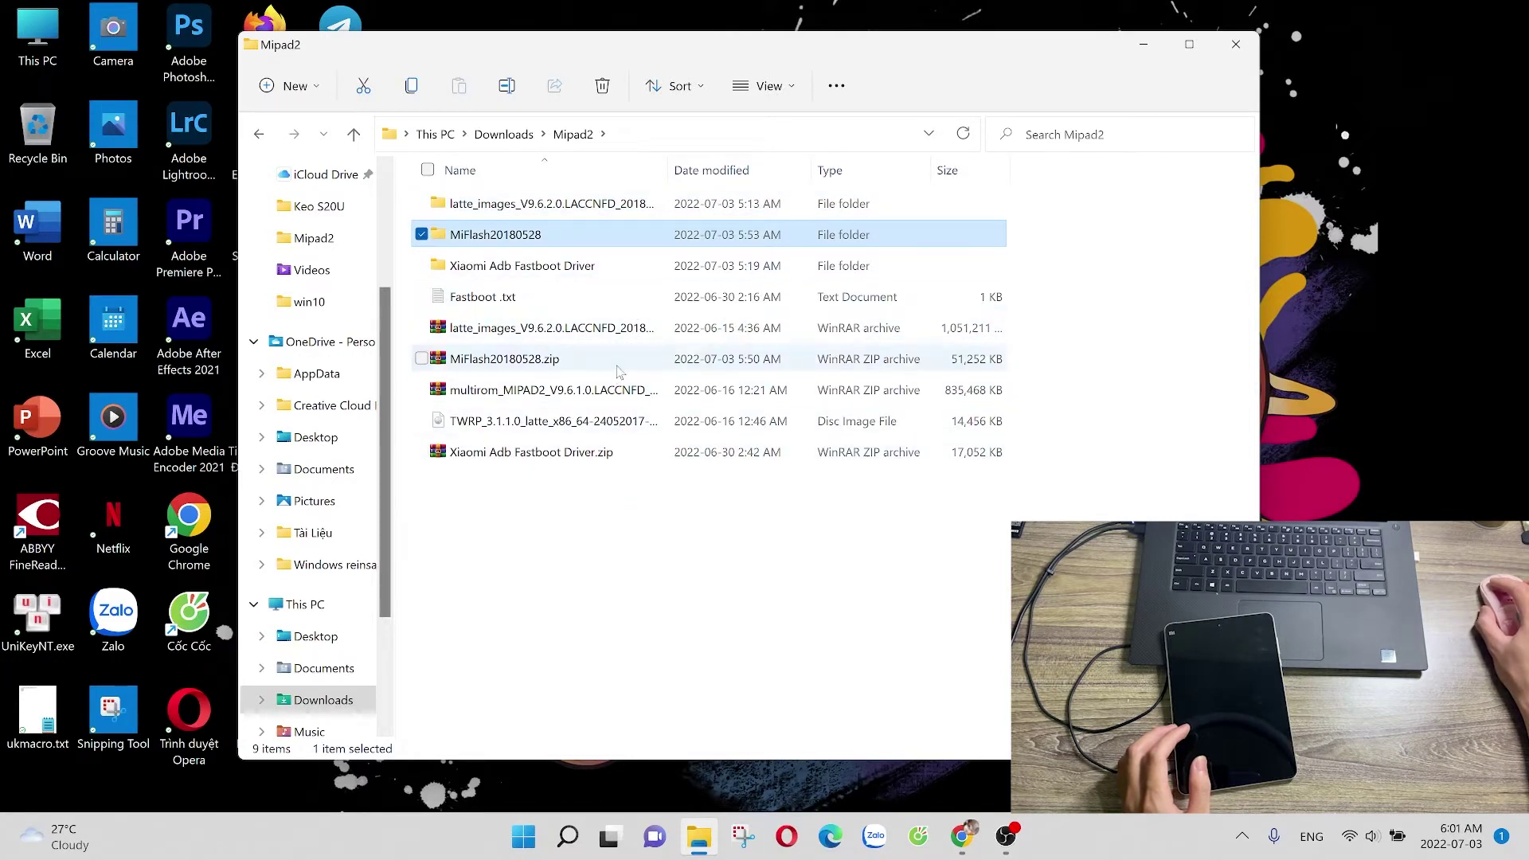
click(620, 363)
click(635, 269)
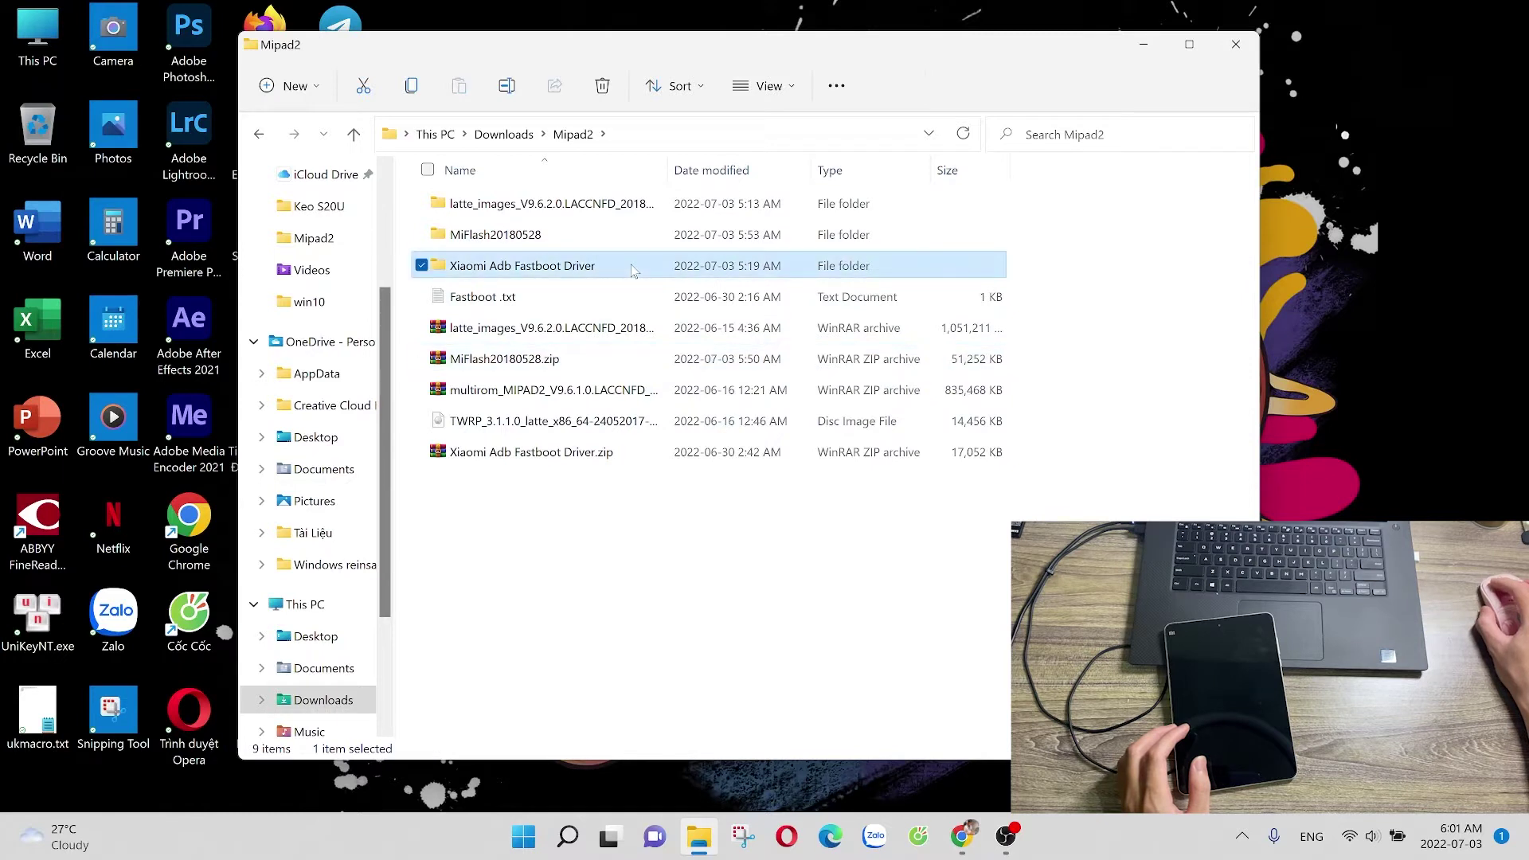
click(629, 451)
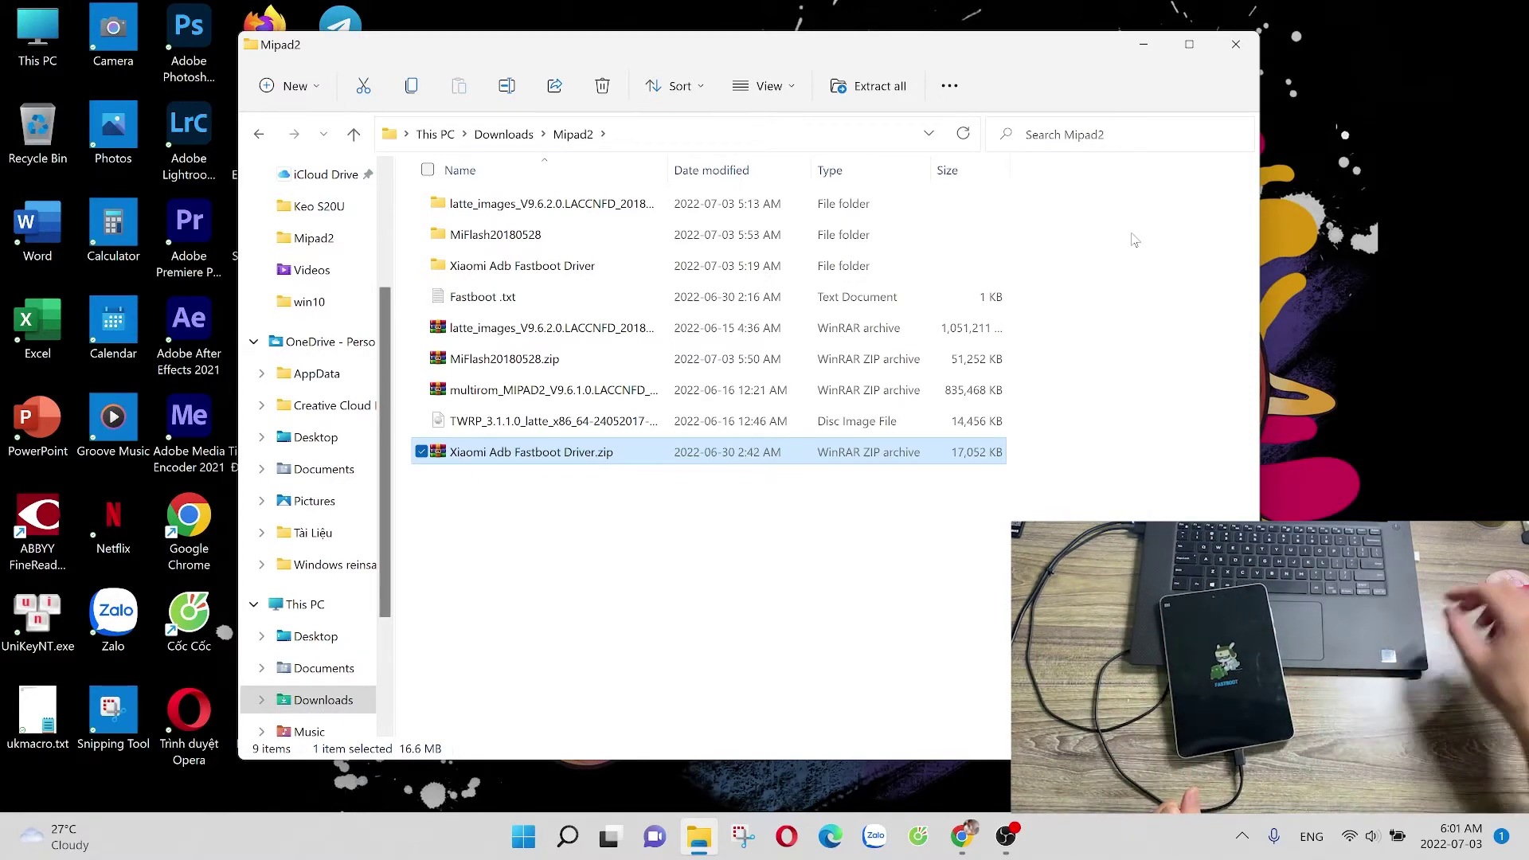
Step: Minimize the file window and open Device Manager
click(1143, 45)
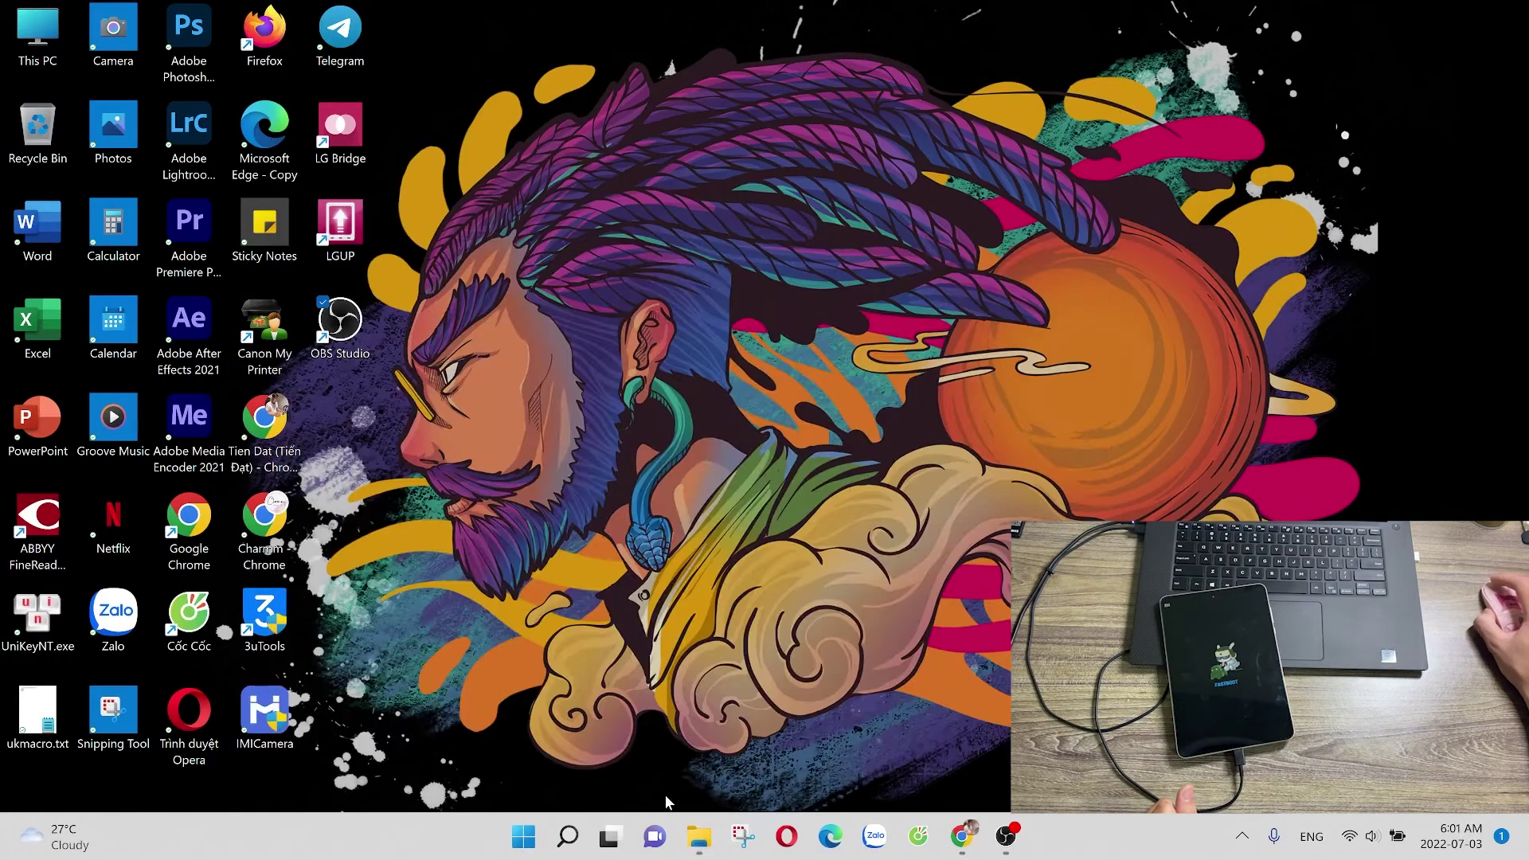
right_click(528, 839)
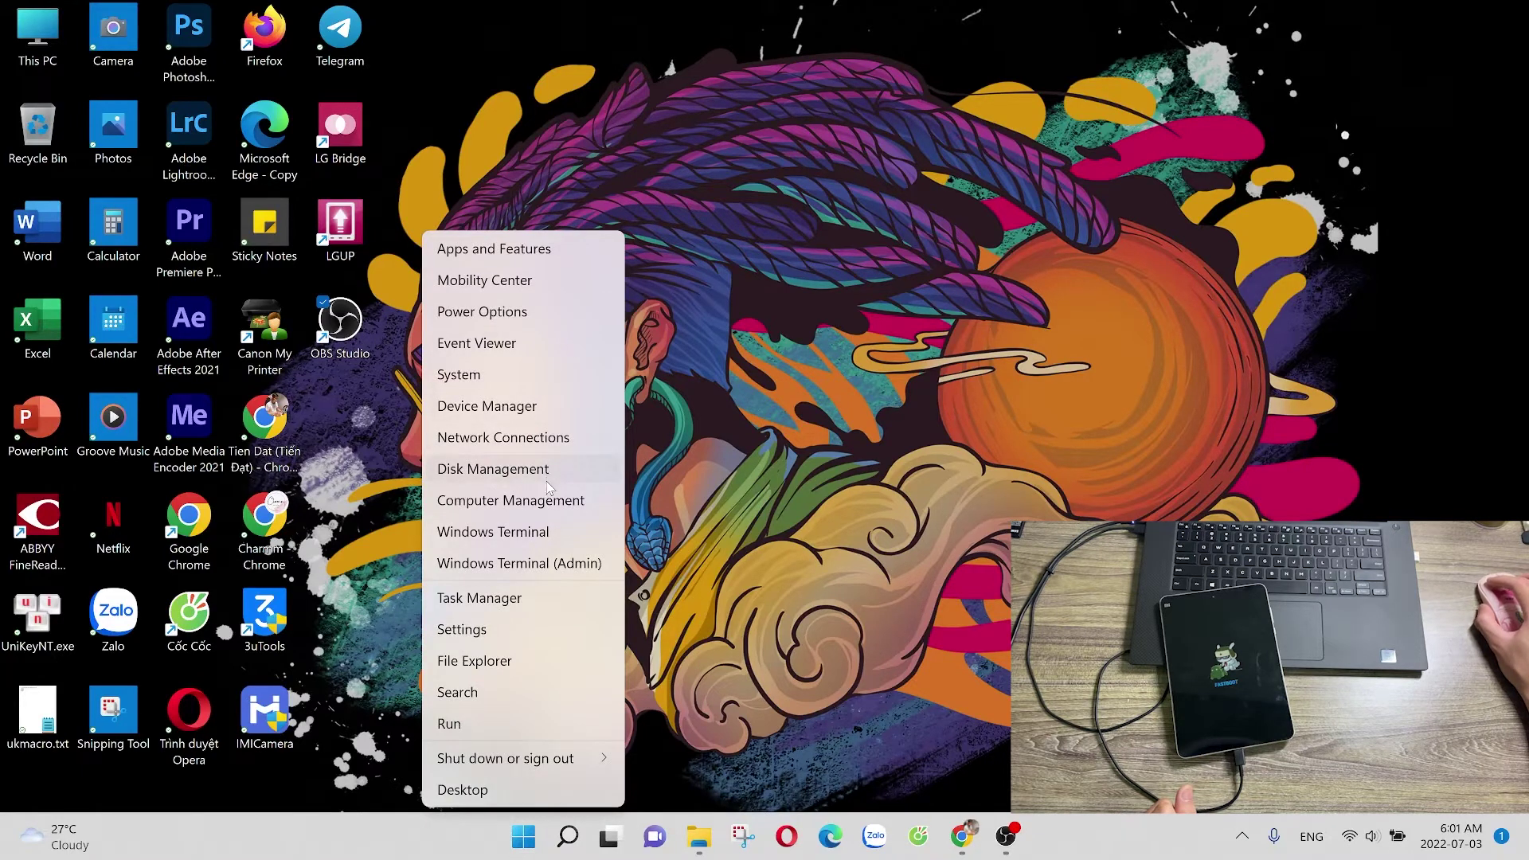
click(555, 408)
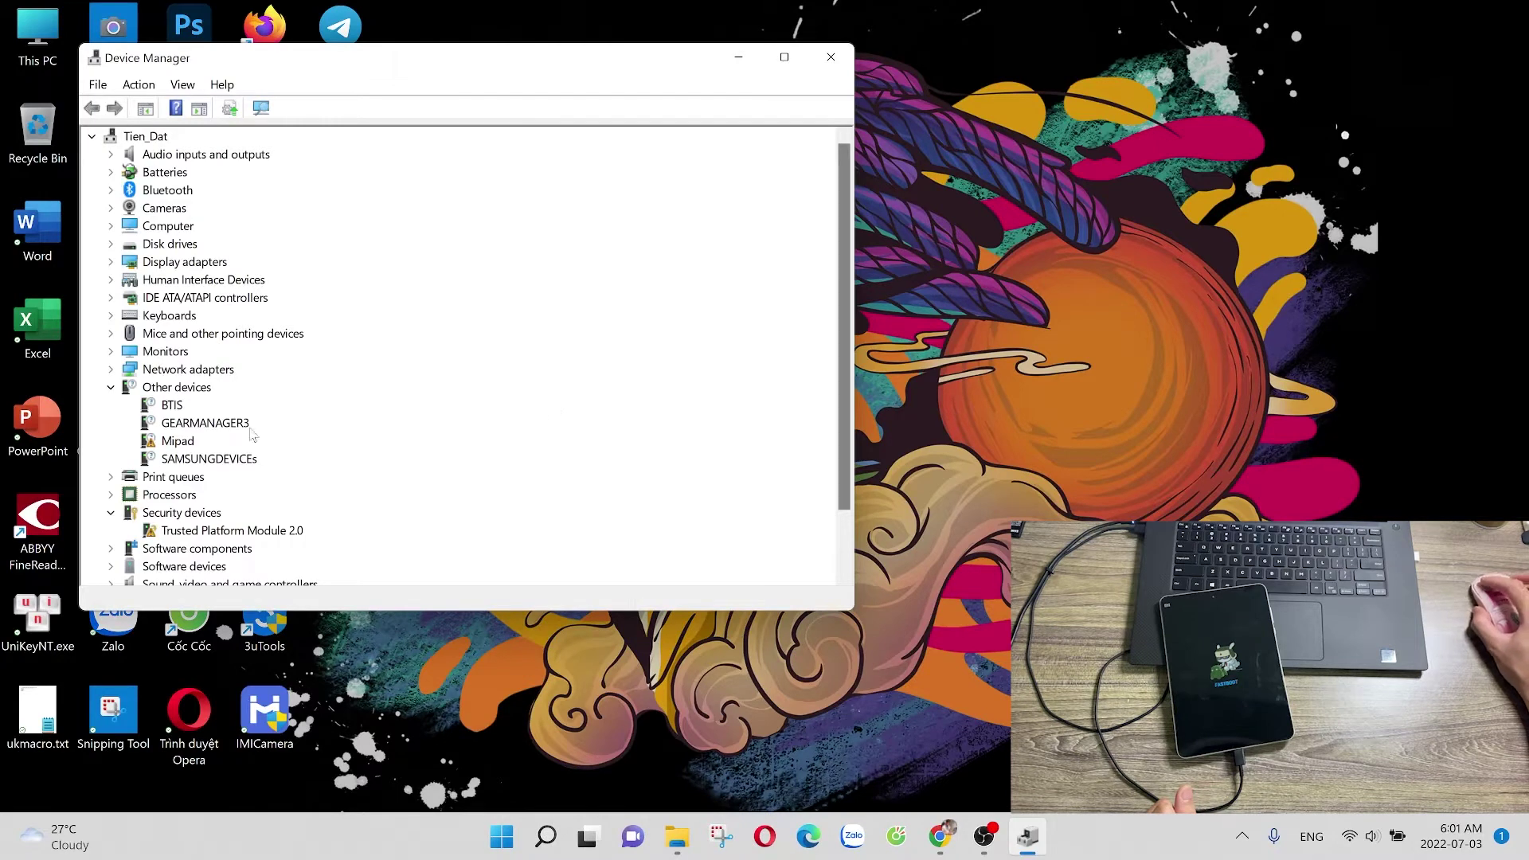
Step: Start a manual driver update for Mipad under Other devices, picking from the available drivers with Android Device as the hardware type
click(206, 428)
click(196, 439)
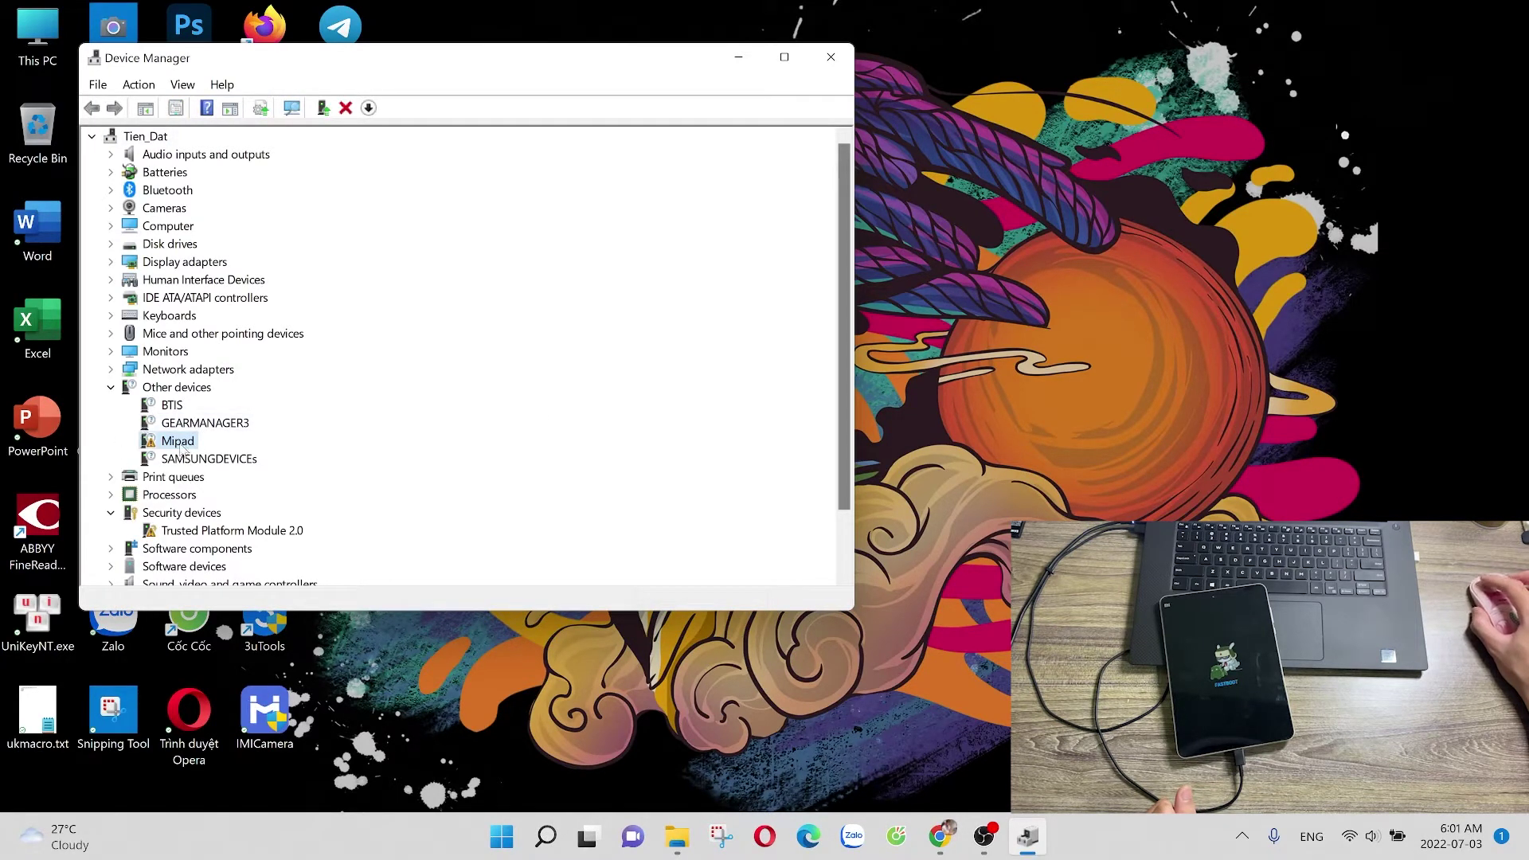
right_click(179, 444)
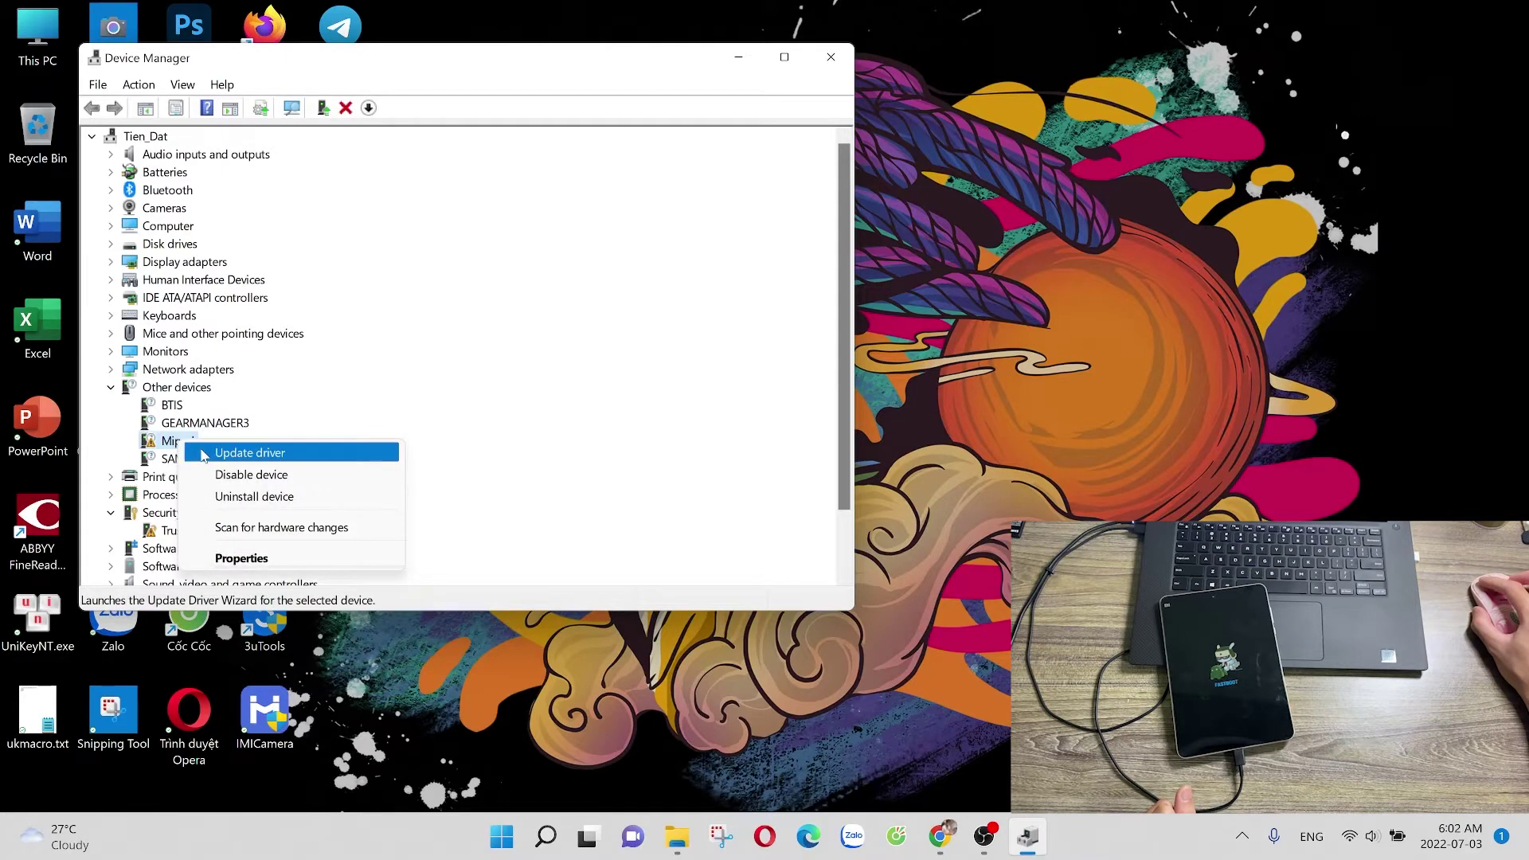
click(212, 453)
click(252, 394)
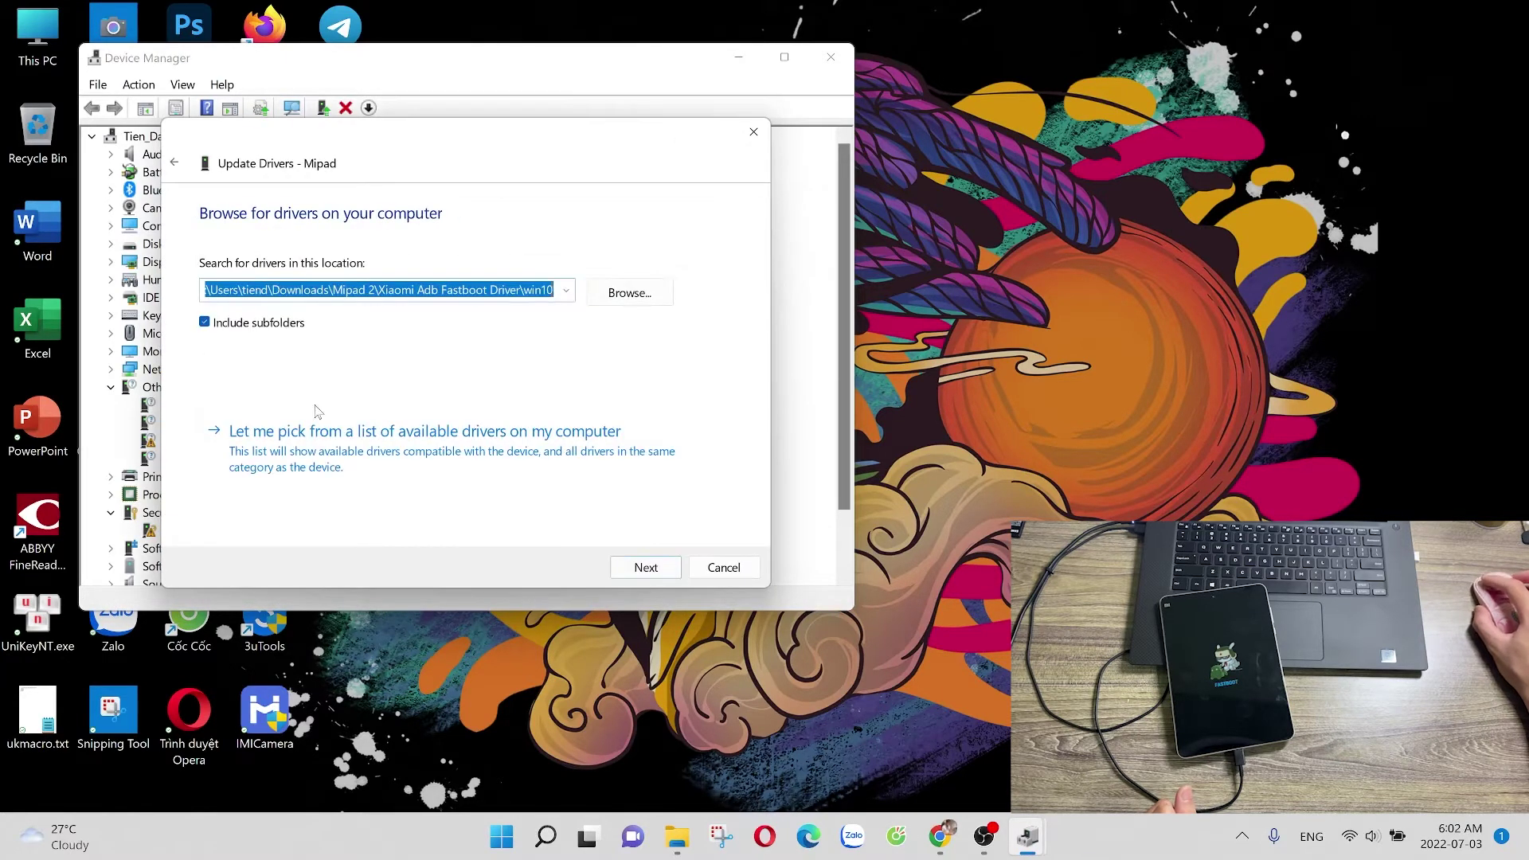
click(335, 446)
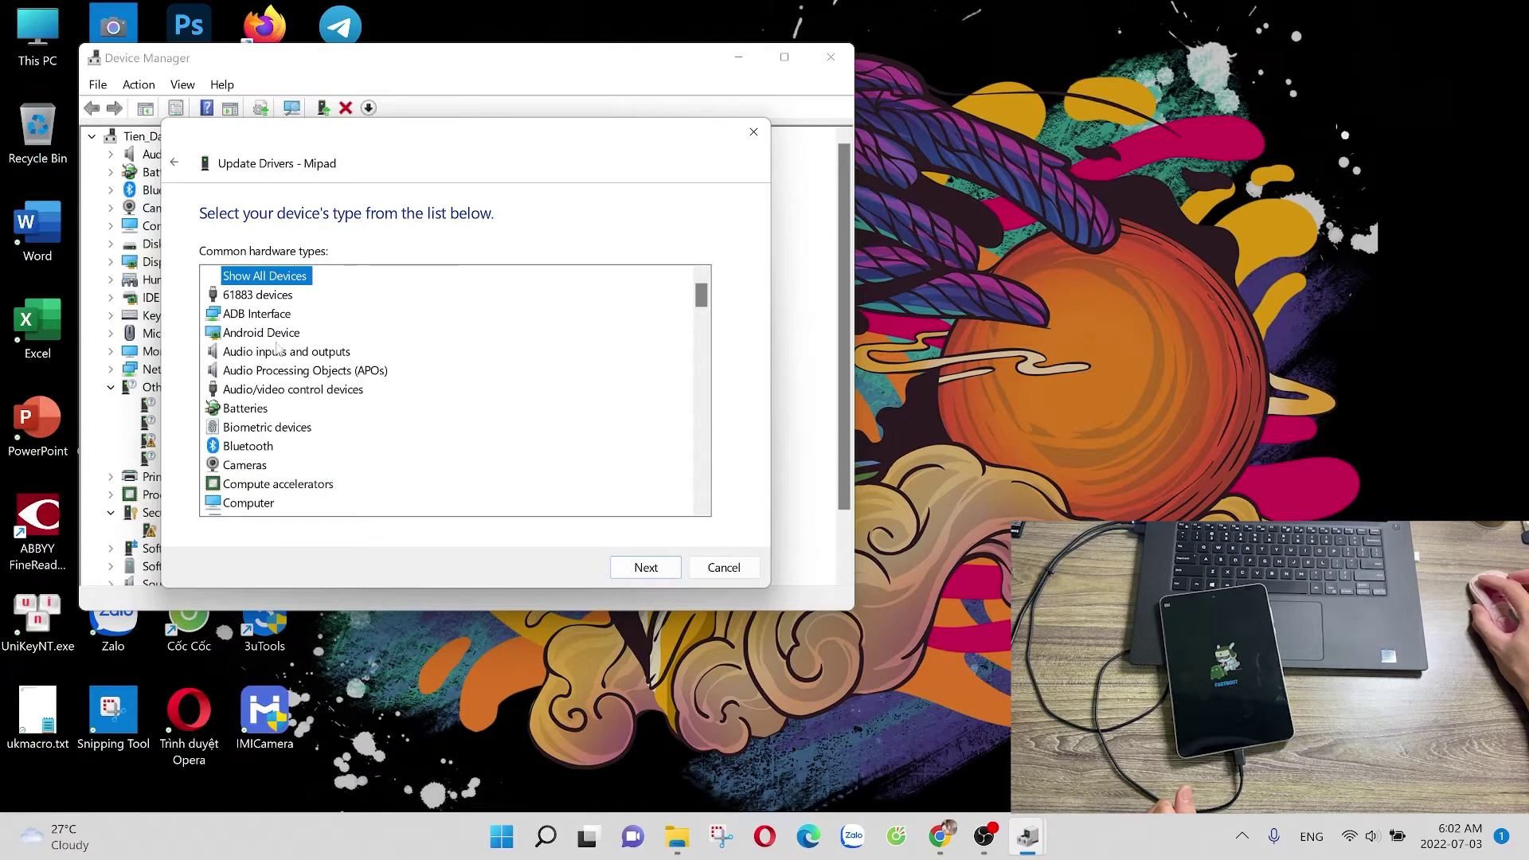
click(272, 334)
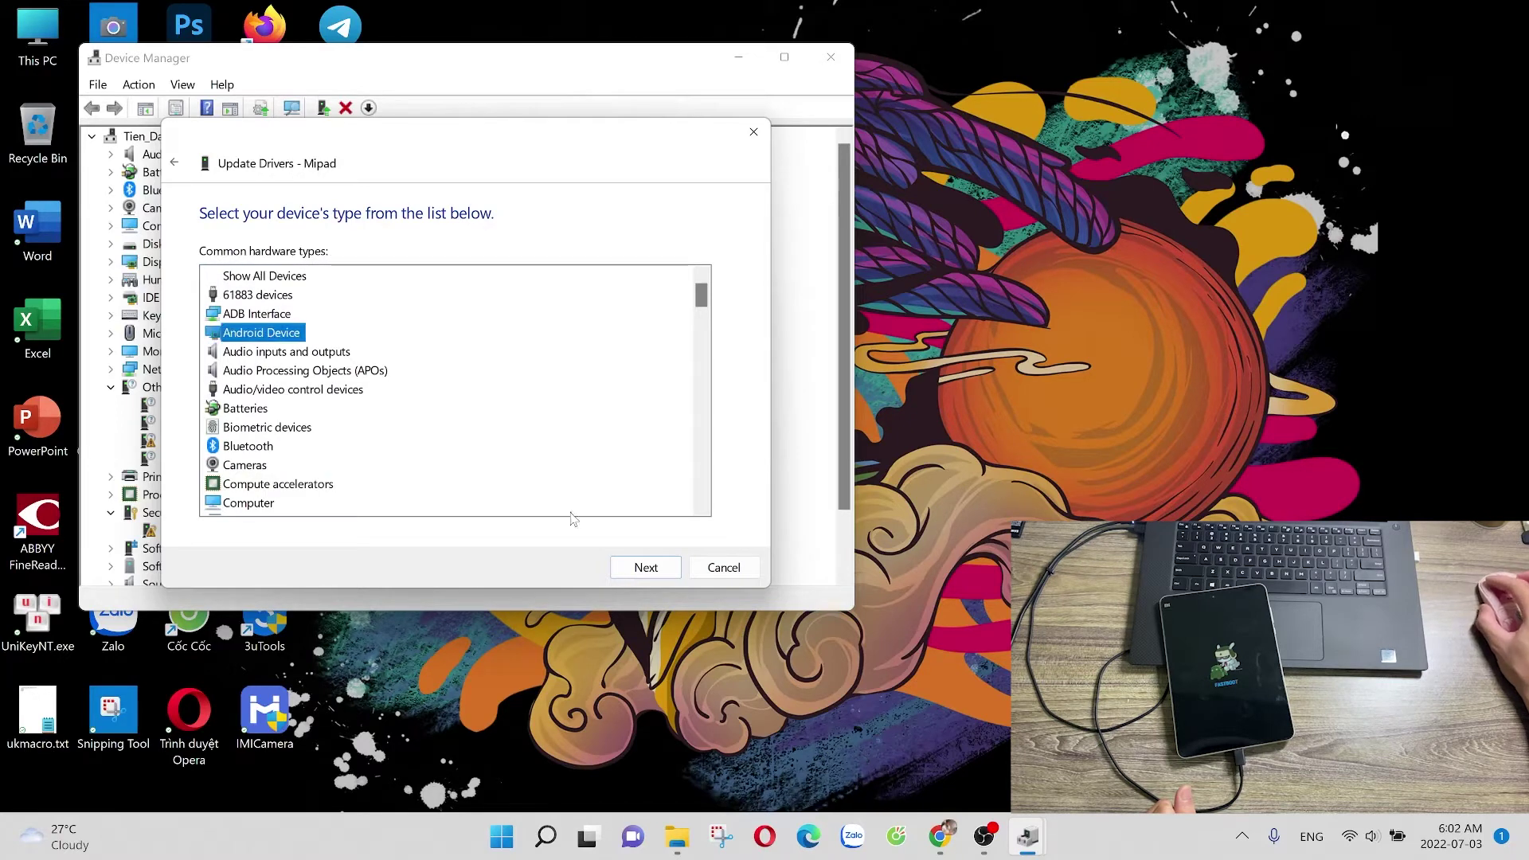
click(621, 563)
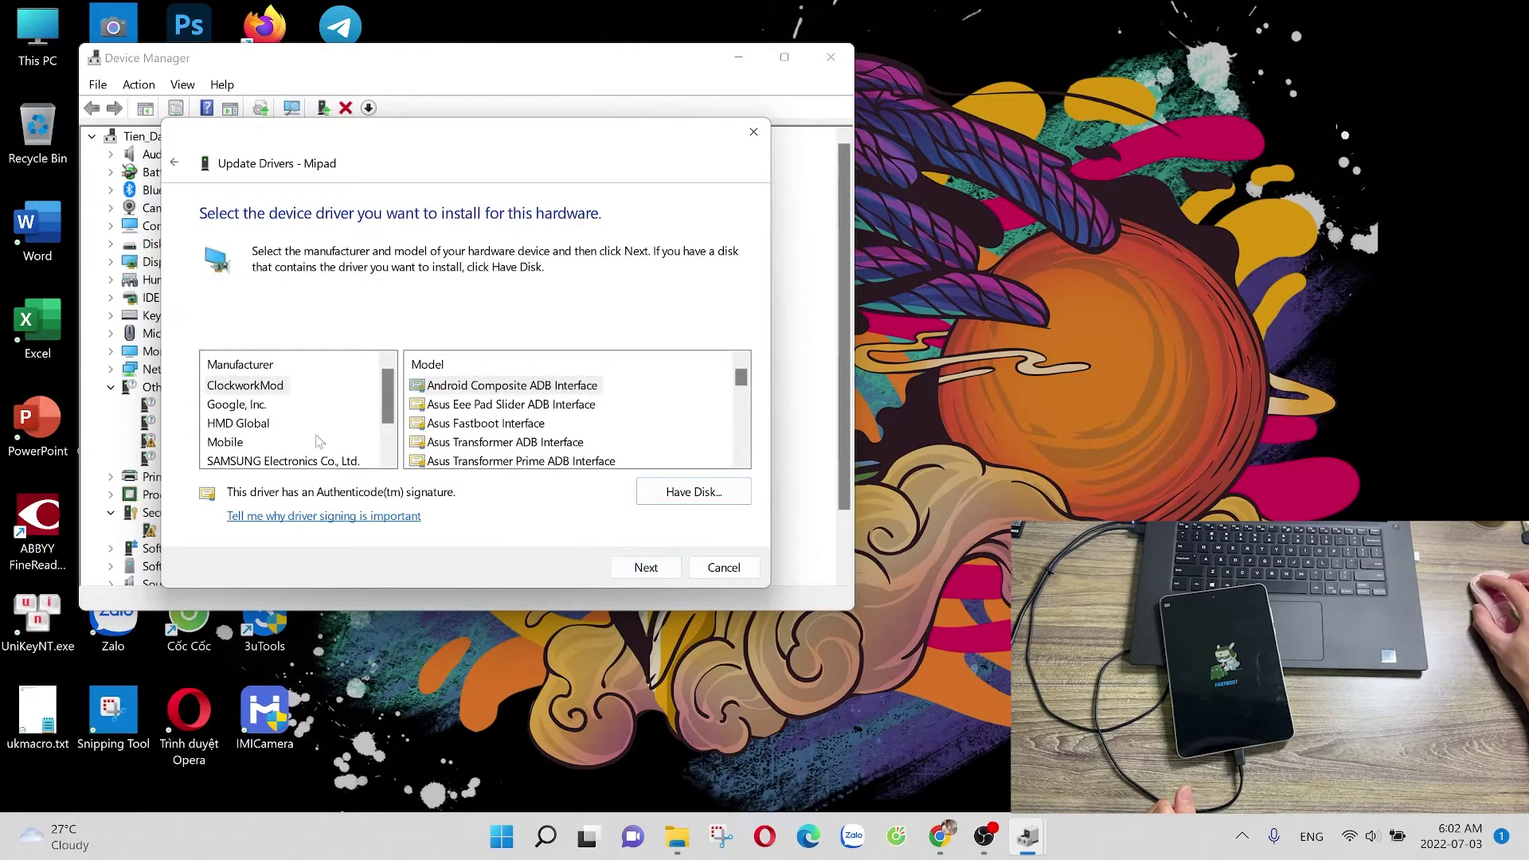
Step: Load the driver from disk using android_winusb.inf in Downloads\Mipad2\Xiaomi Adb Fastboot Driver\win10
click(694, 492)
click(631, 456)
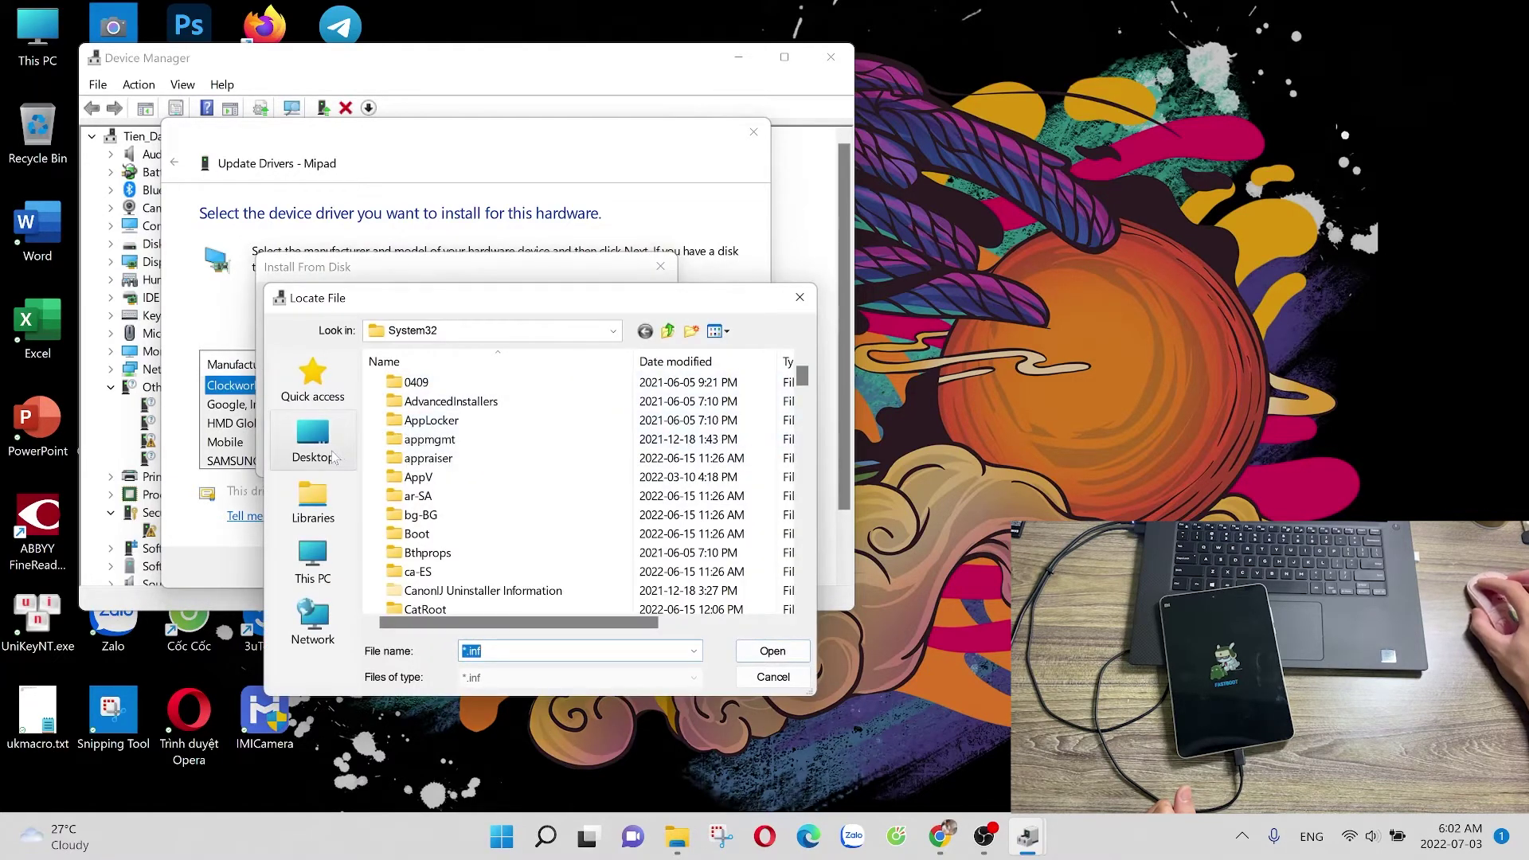
click(313, 562)
scroll(470, 406, down, 2)
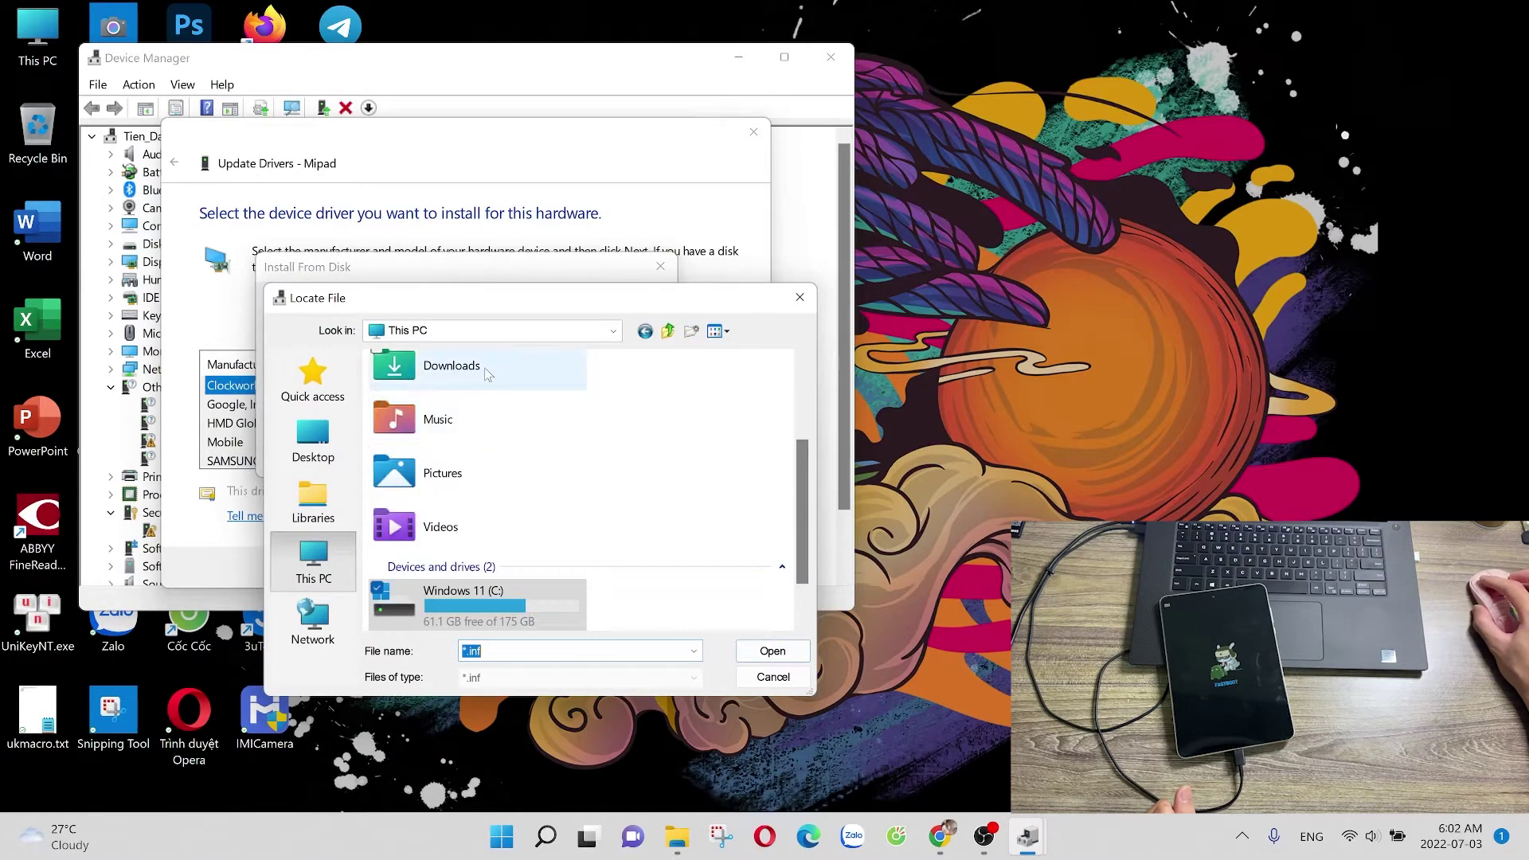
double_click(488, 373)
double_click(450, 408)
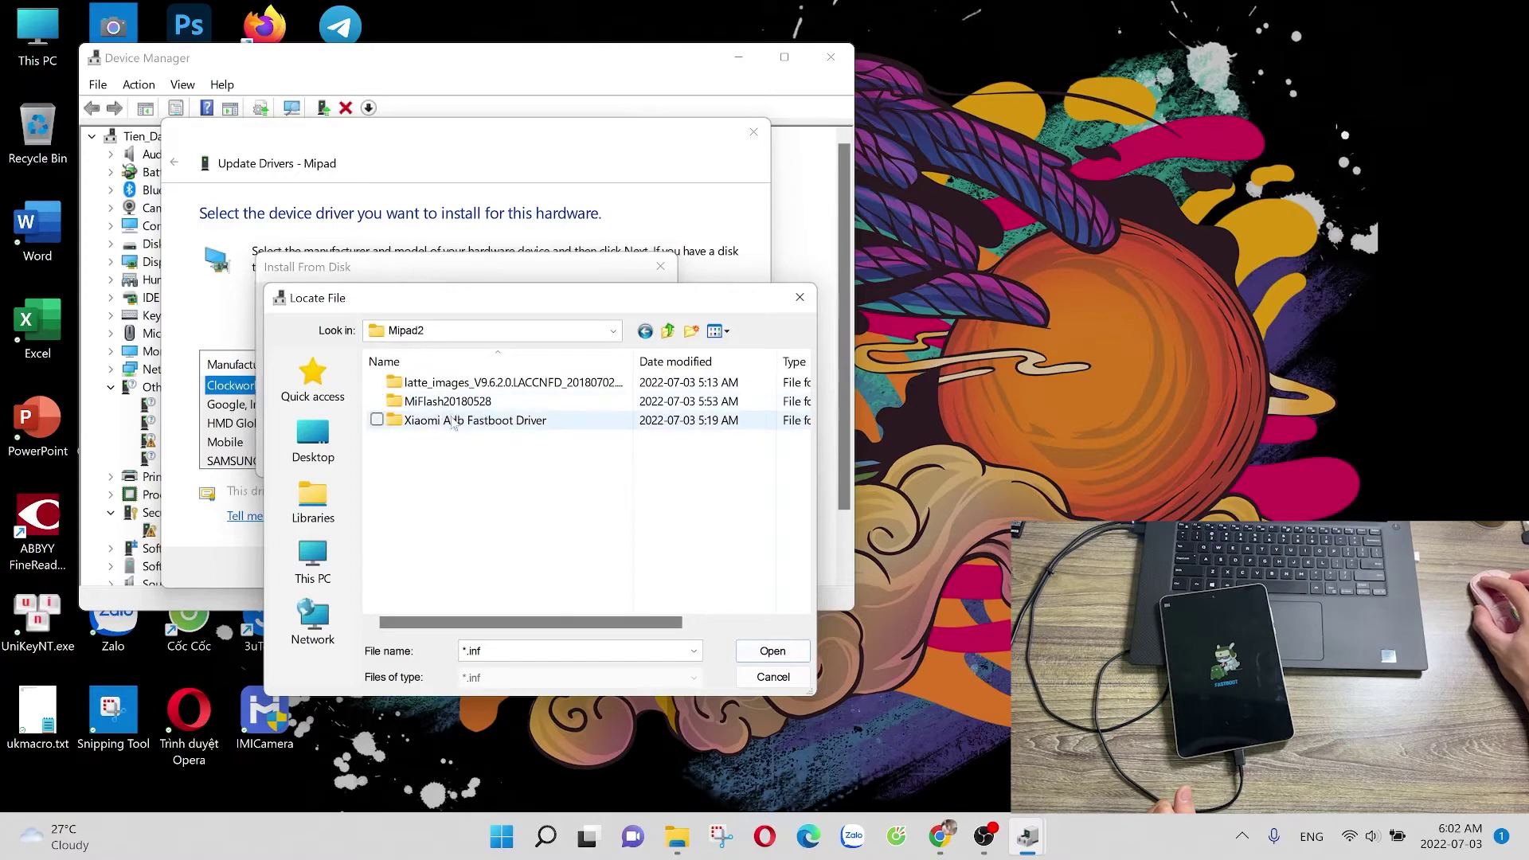
click(484, 427)
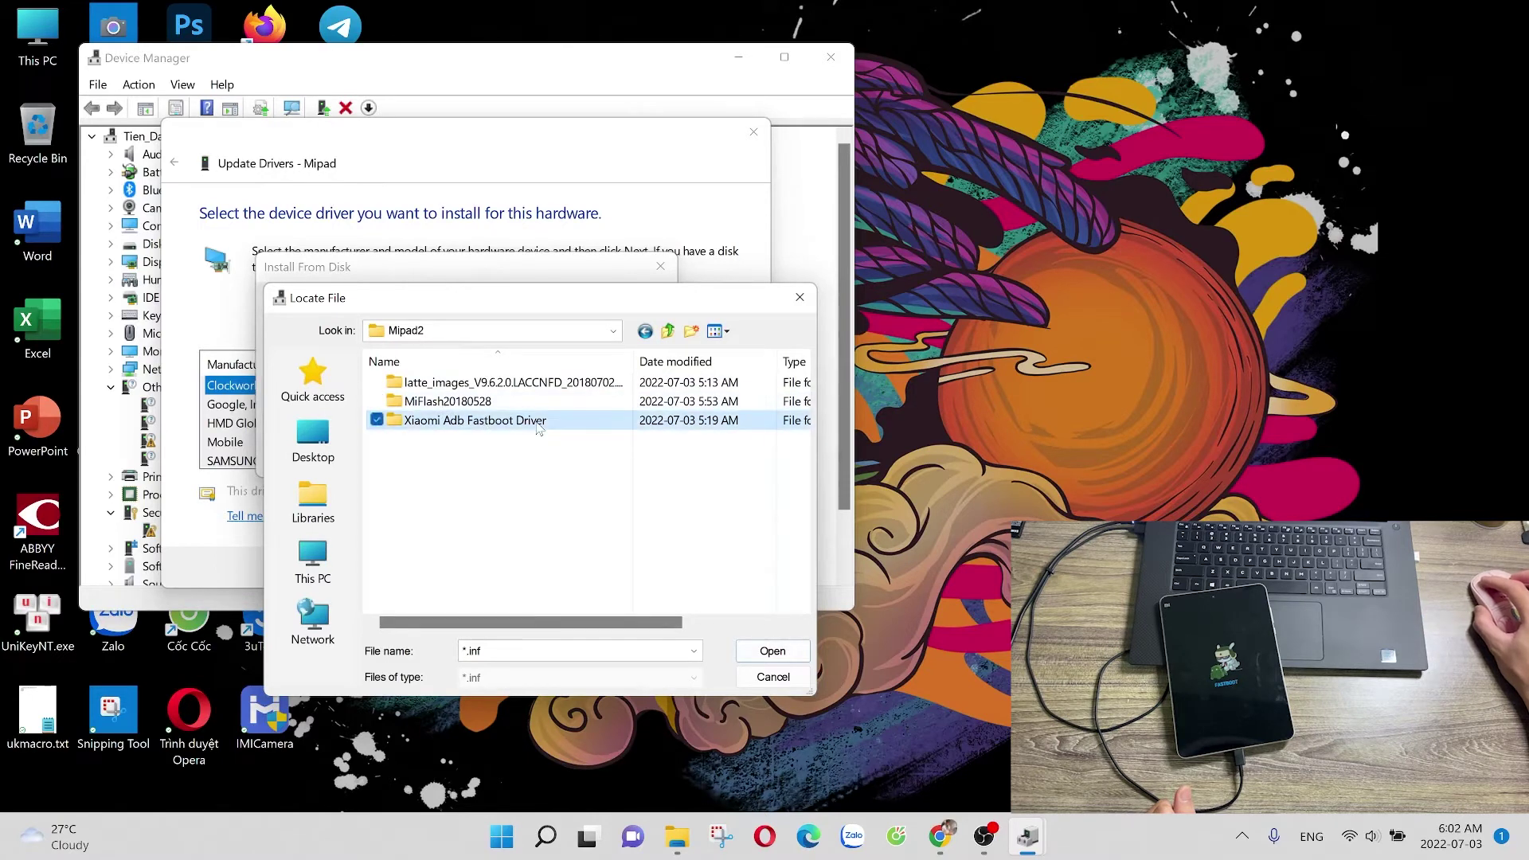
double_click(492, 423)
double_click(447, 383)
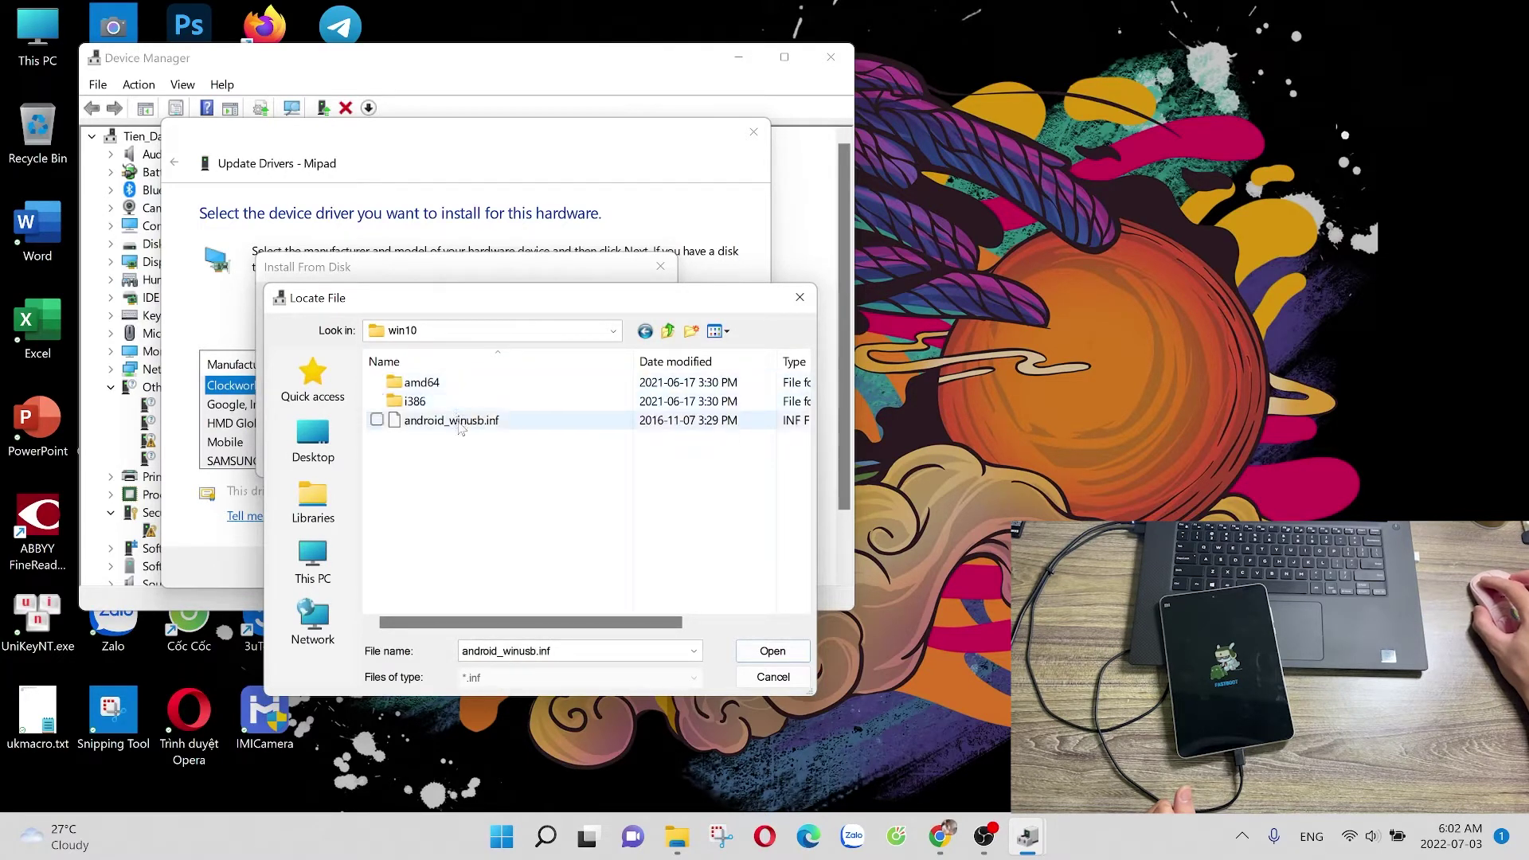
click(487, 422)
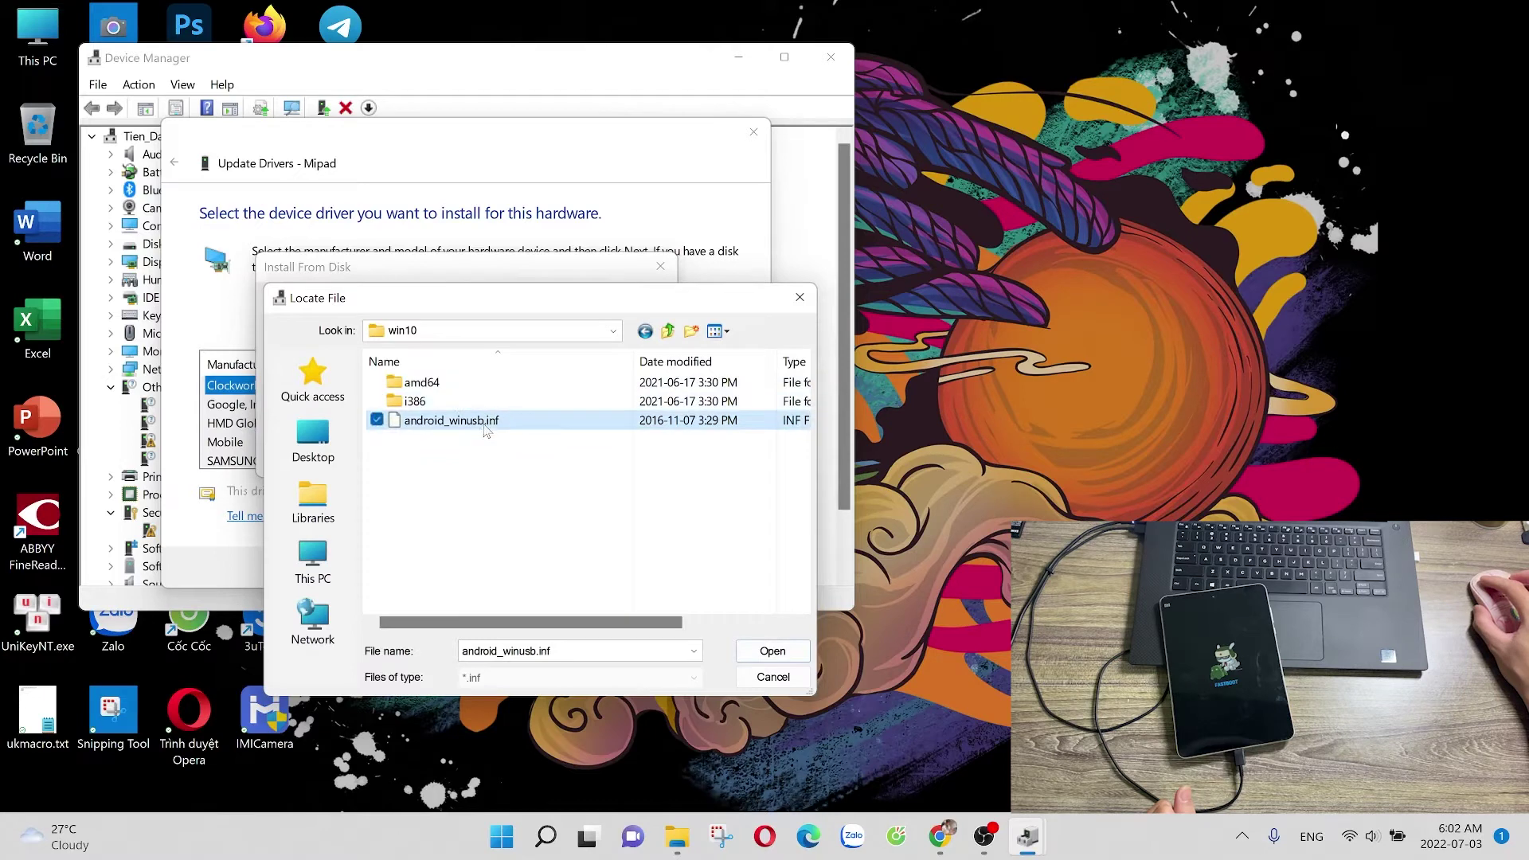
click(770, 652)
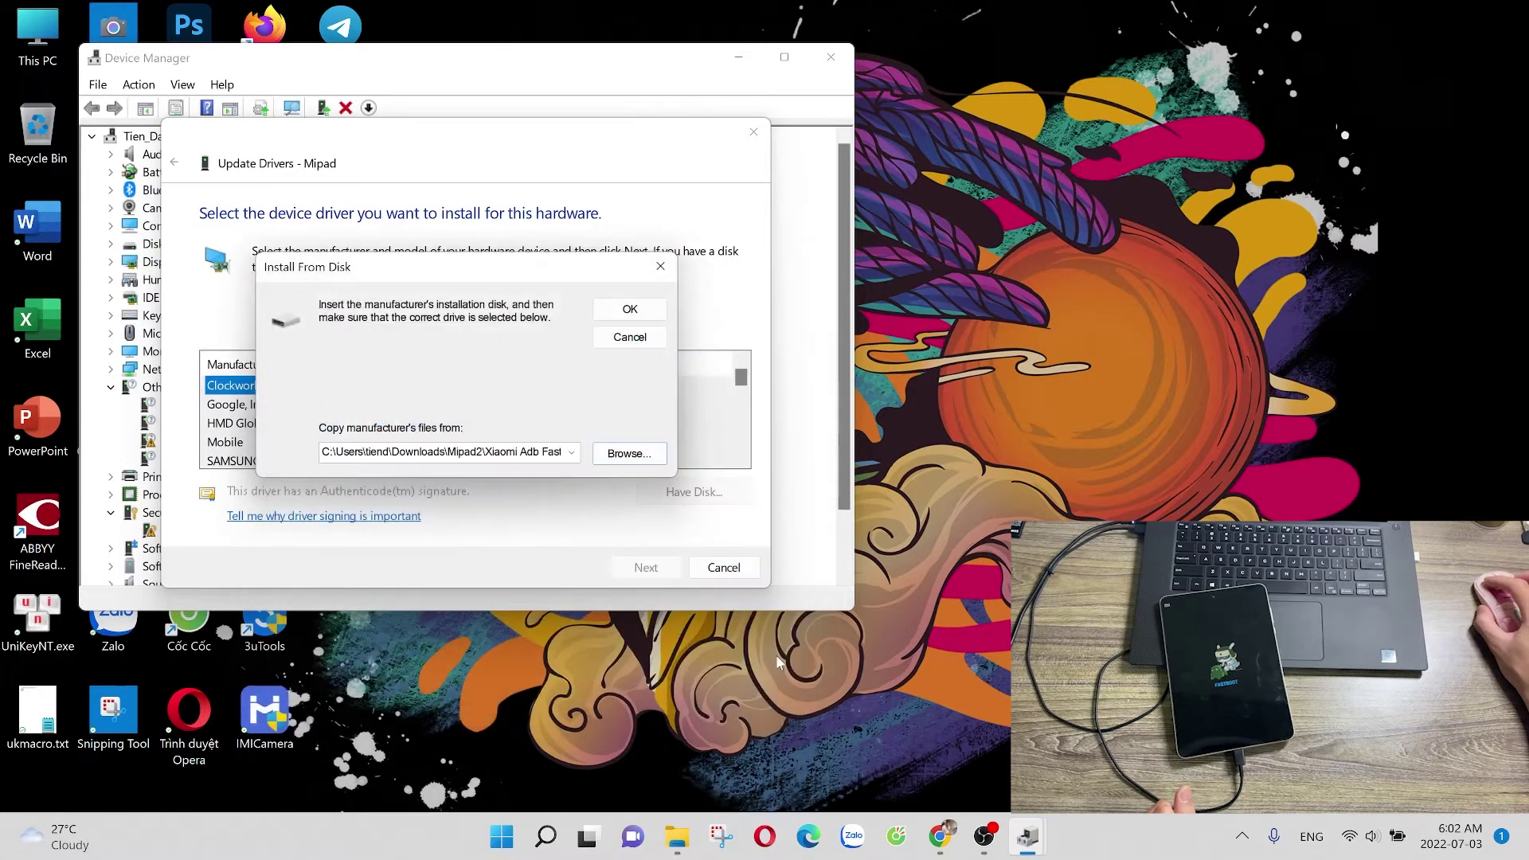
click(631, 309)
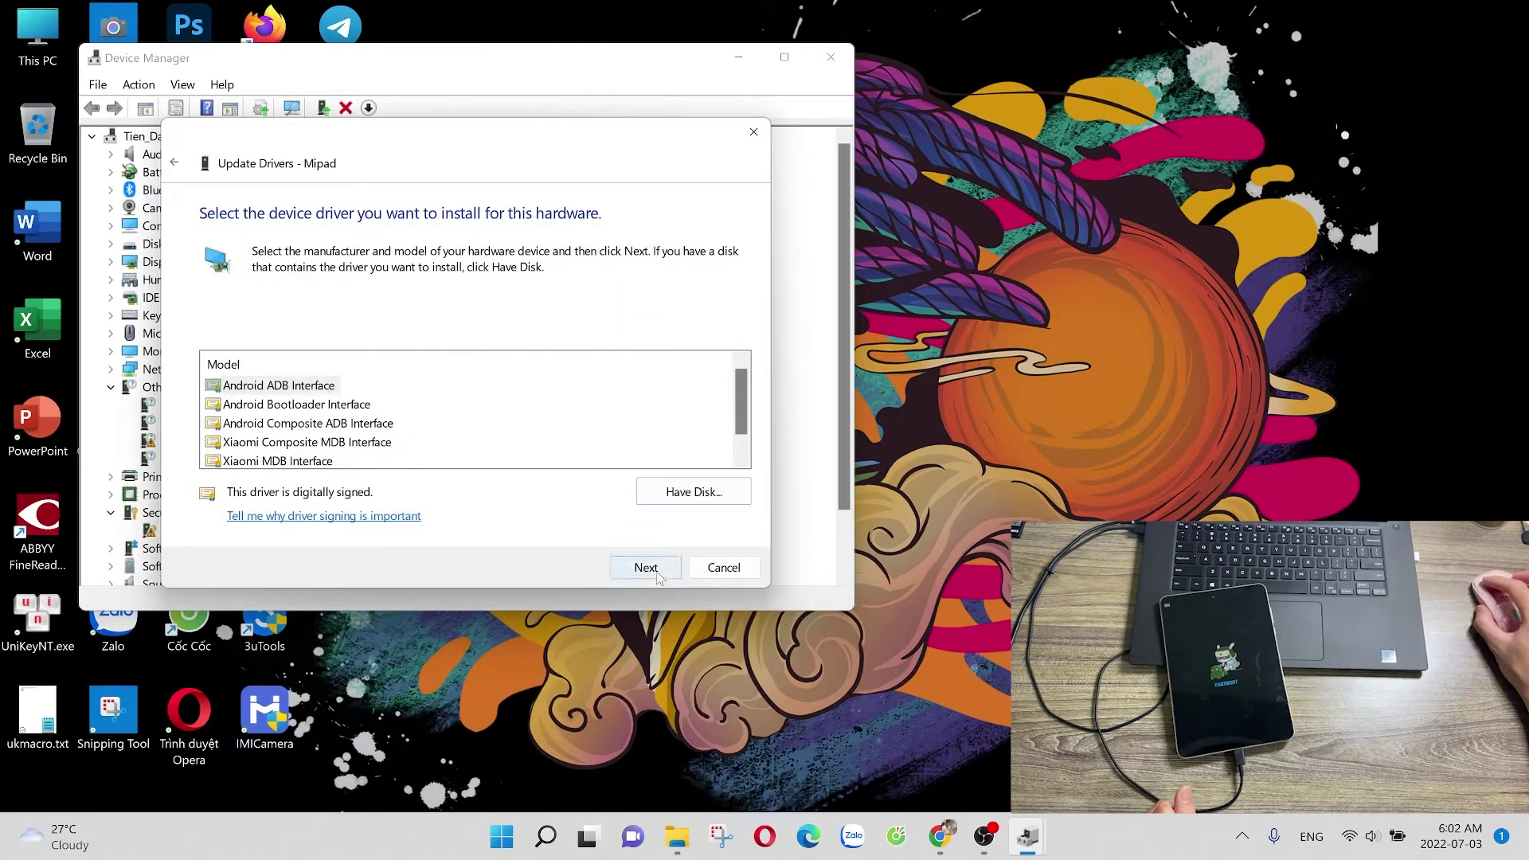
Step: Install the Android ADB Interface driver, close the update wizard and minimize Device Manager
click(658, 573)
click(809, 586)
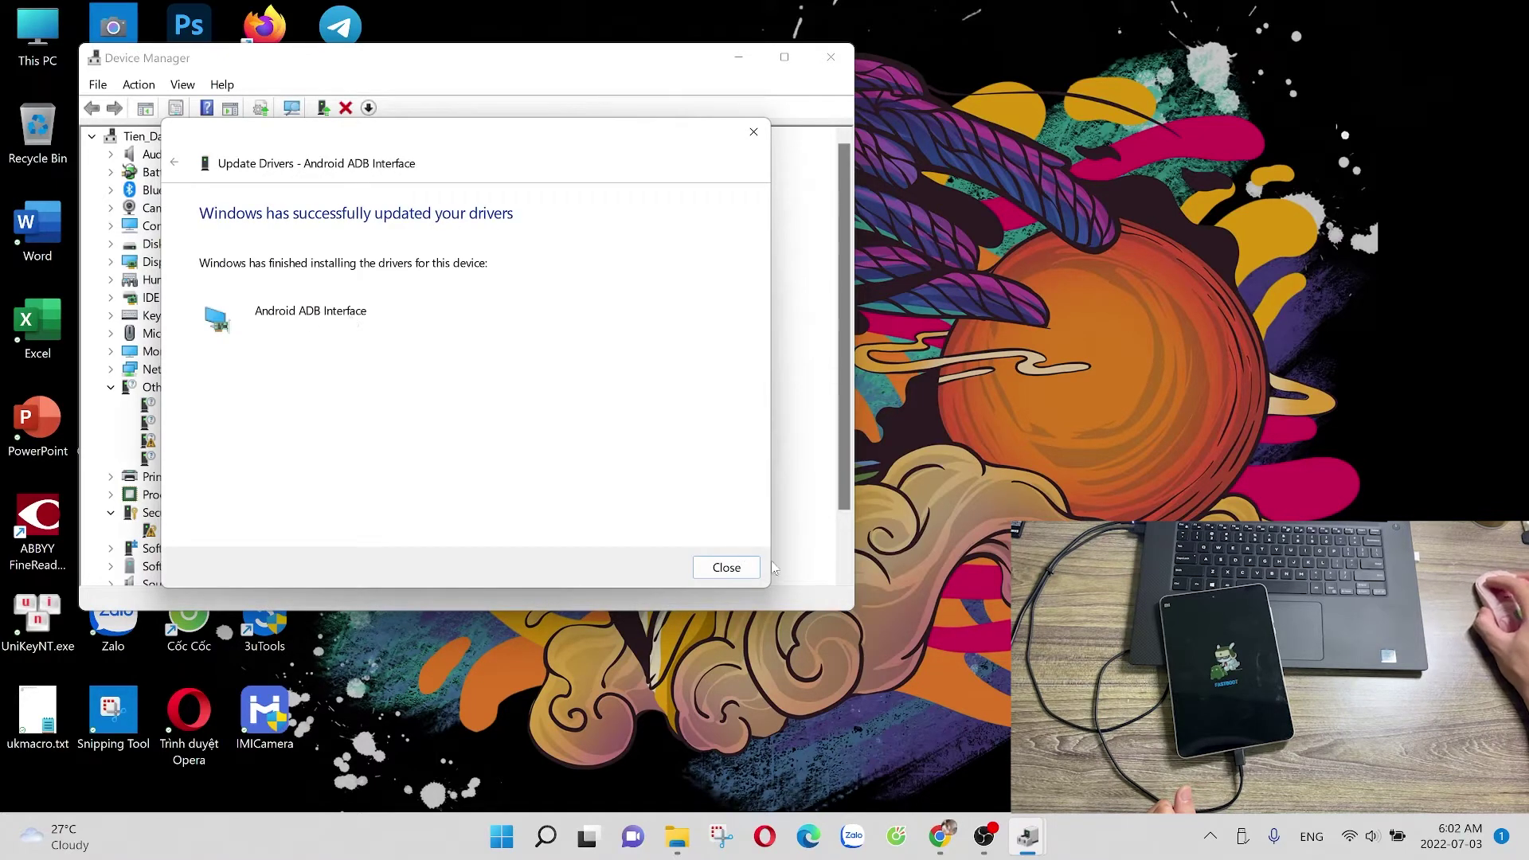
click(709, 568)
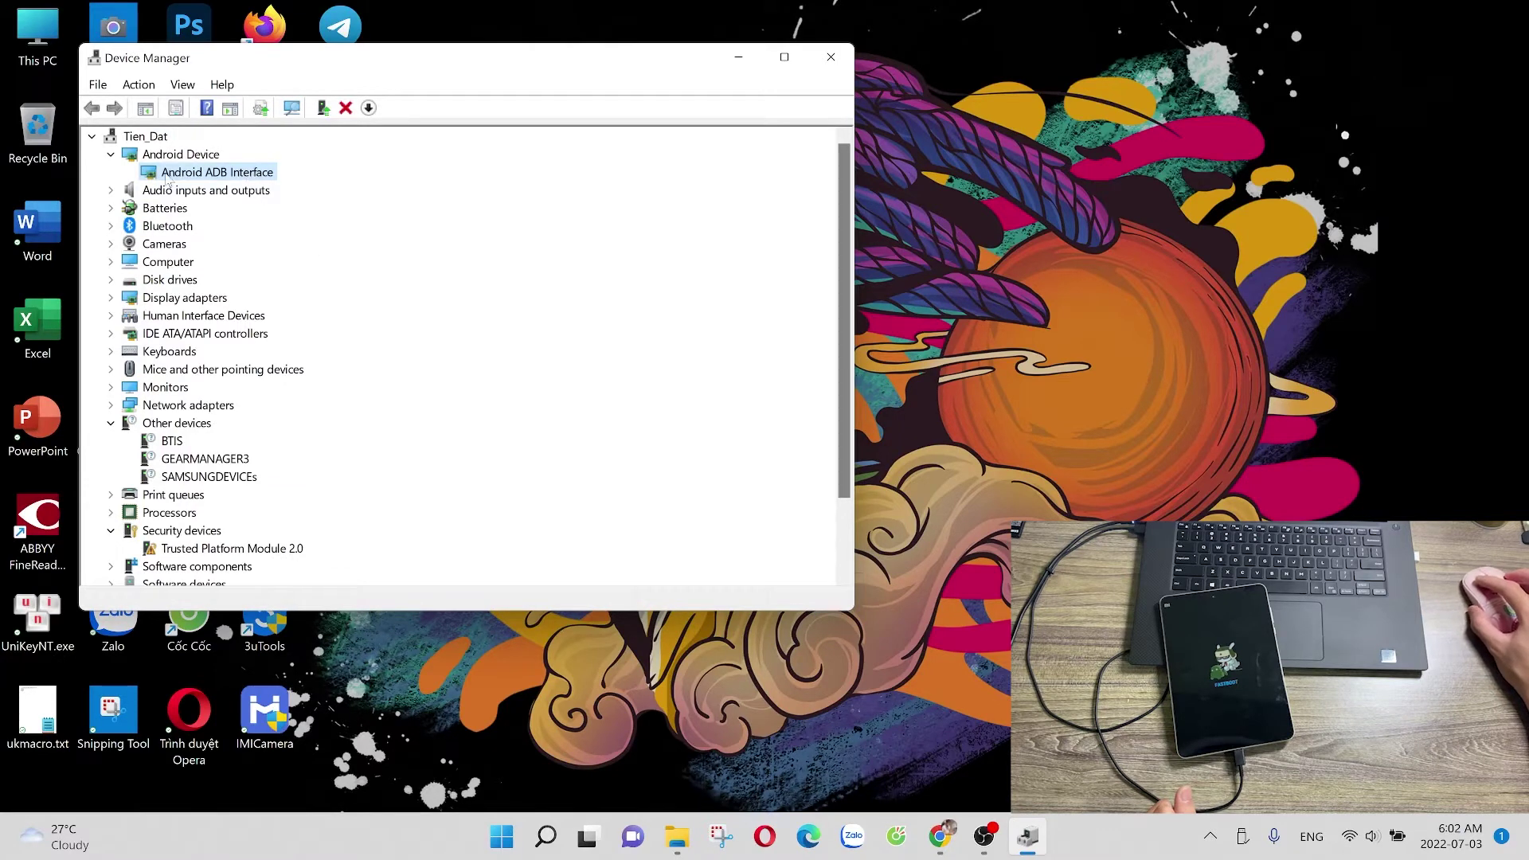
click(733, 61)
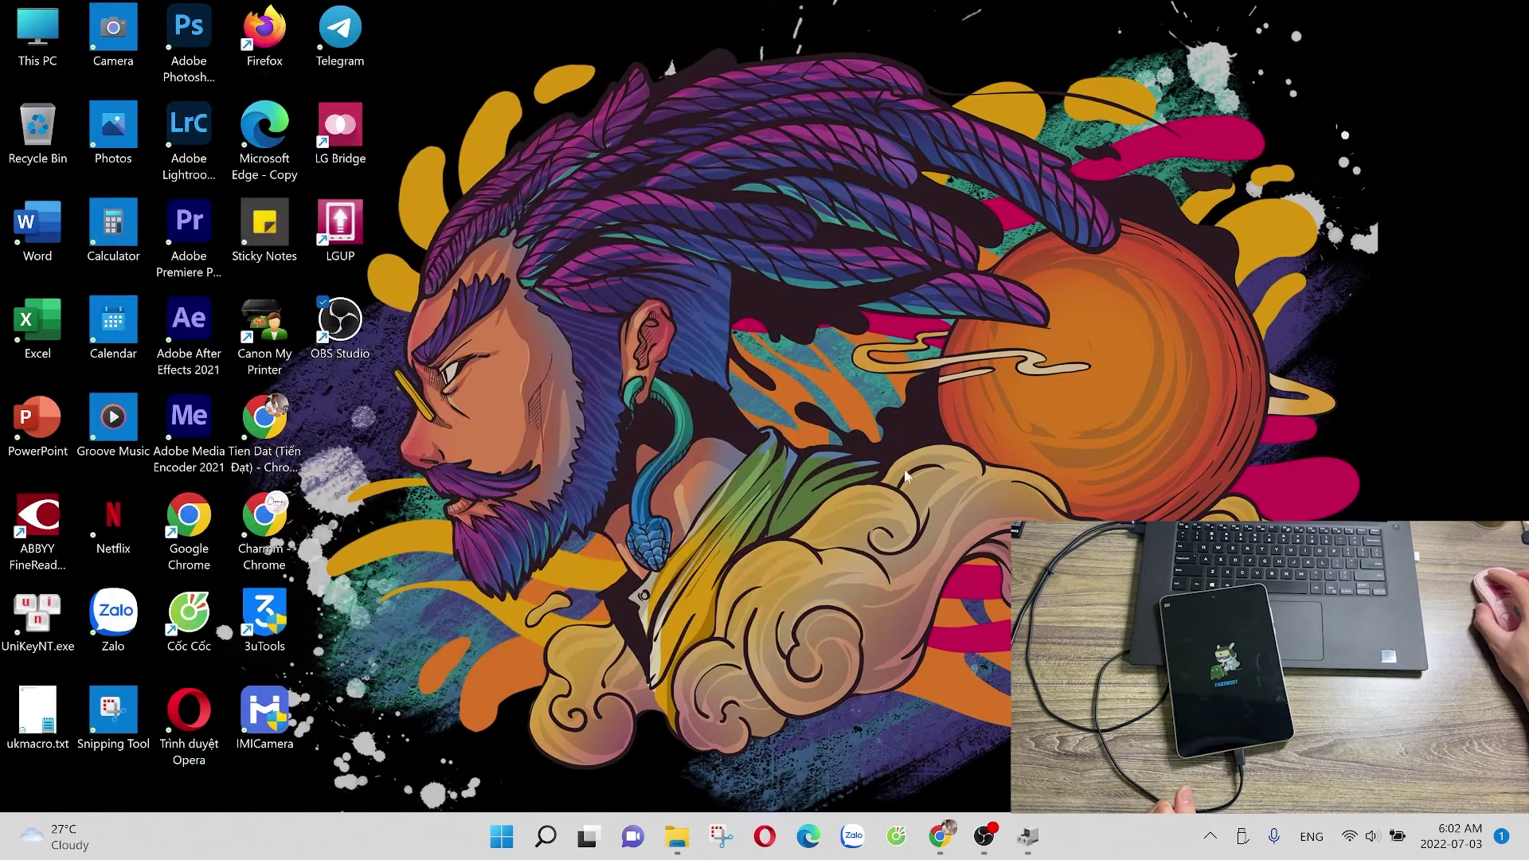
Step: Run XiaoMiFlash.exe as administrator from the Downloads\Mipad2\MiFlash20180528 folder
click(678, 832)
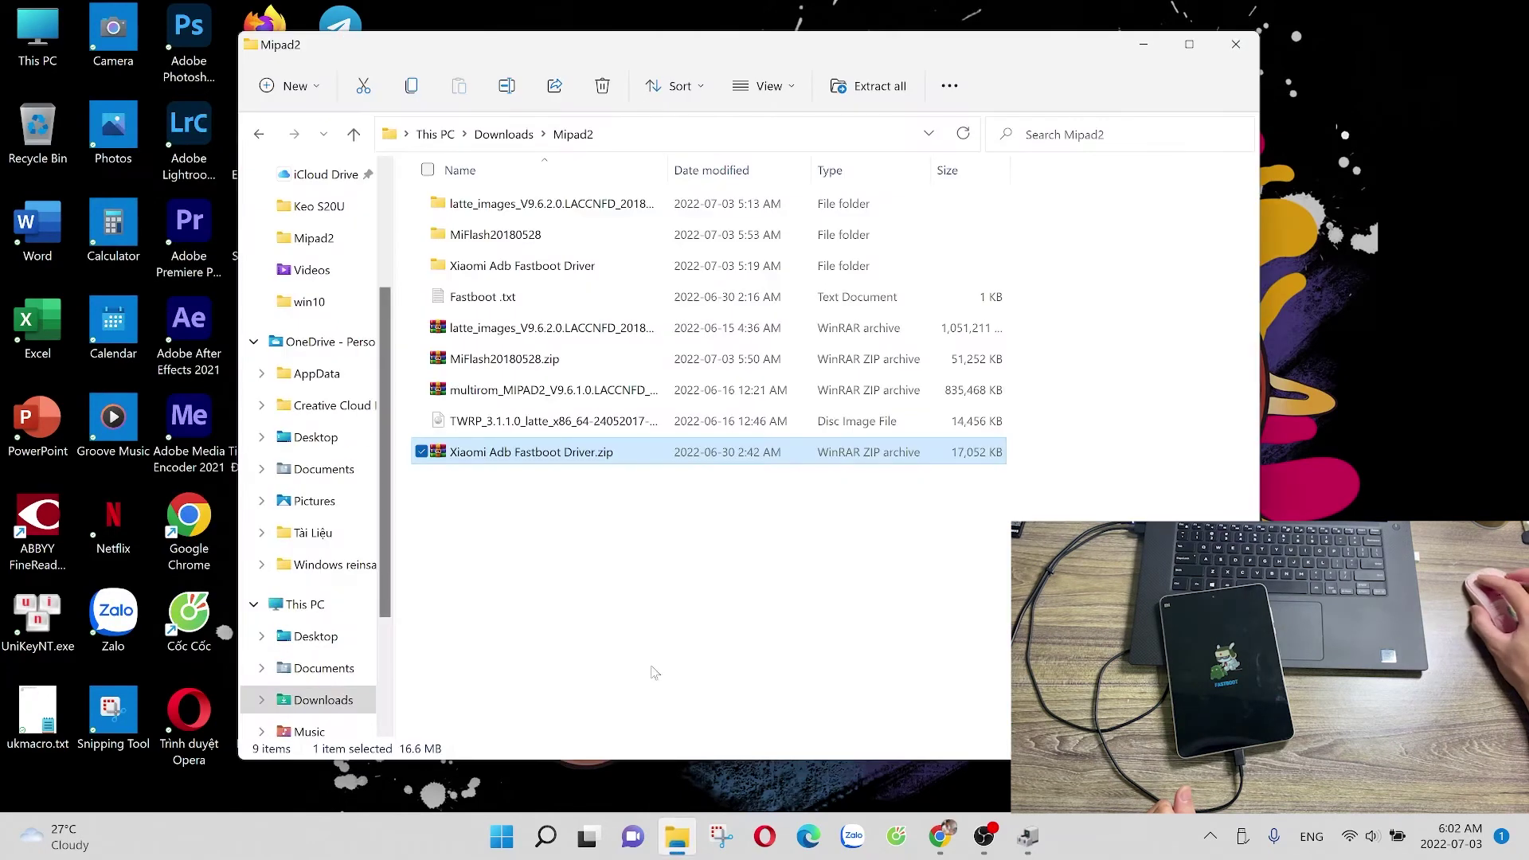
click(539, 239)
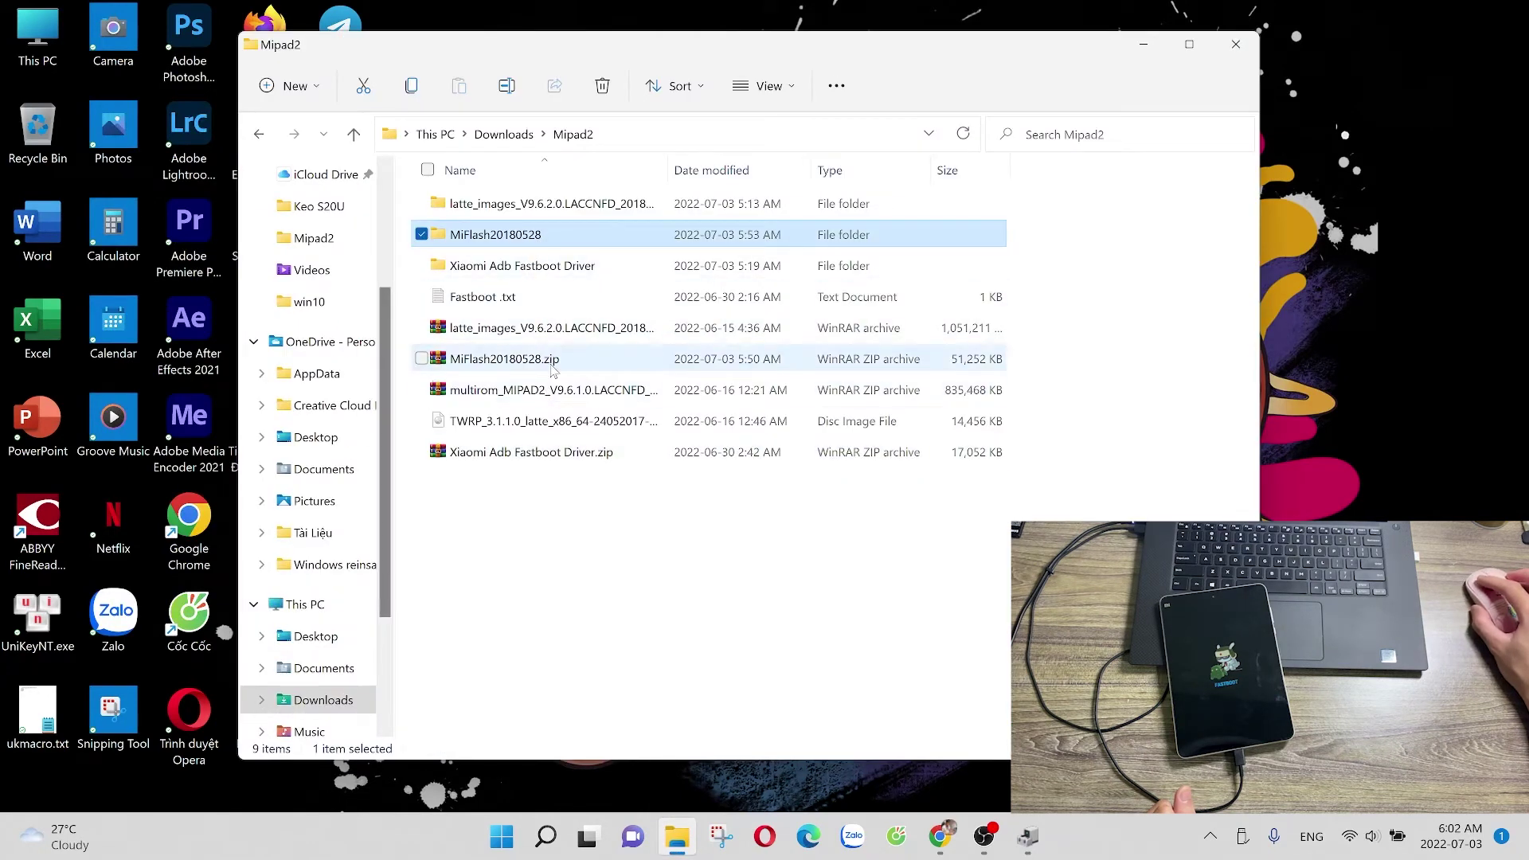
click(552, 360)
double_click(572, 239)
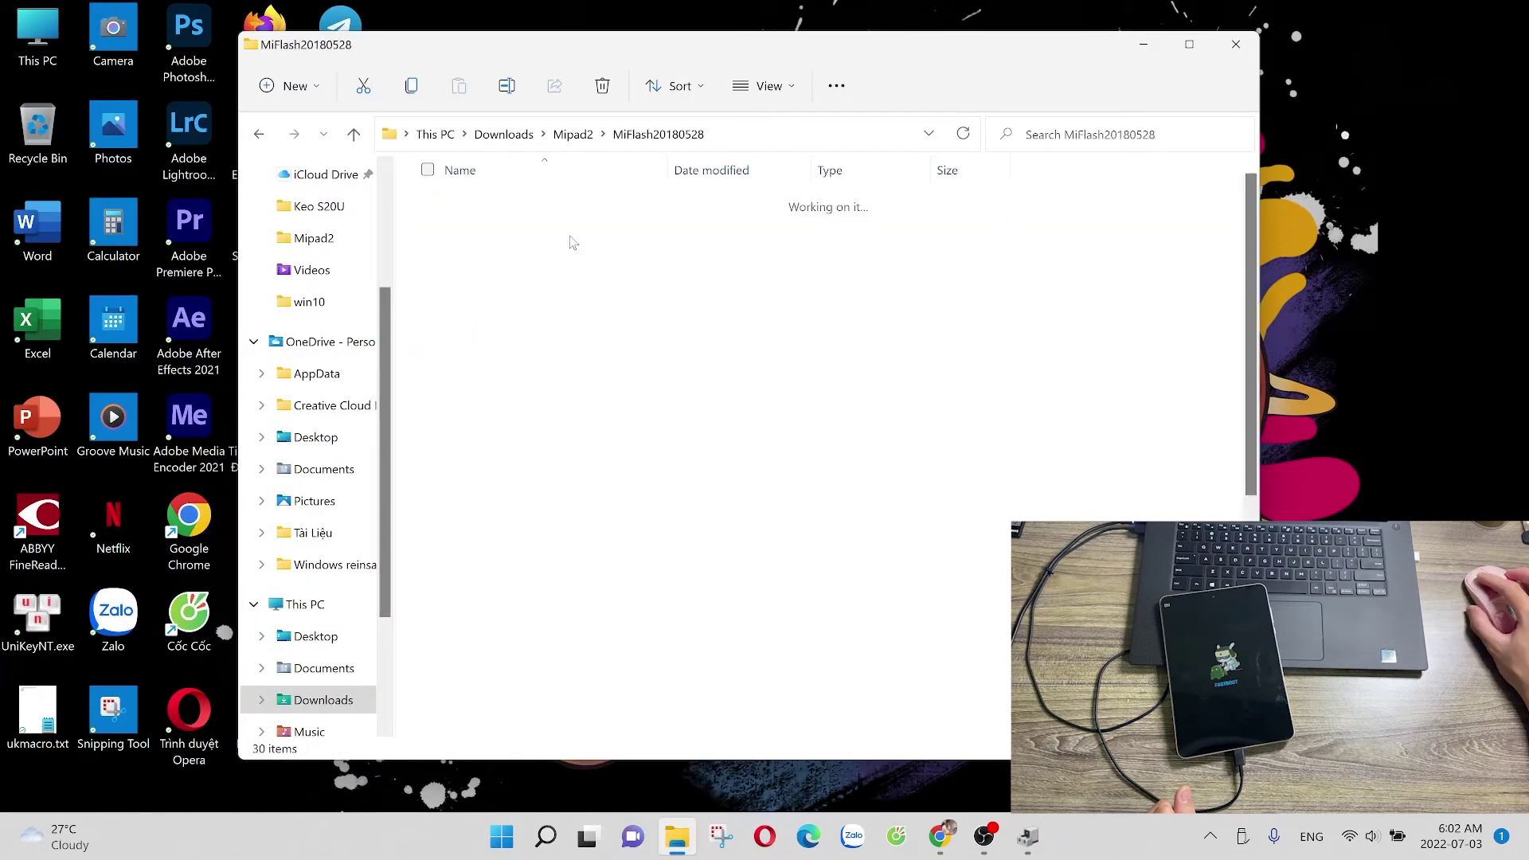
scroll(526, 574, down, 4)
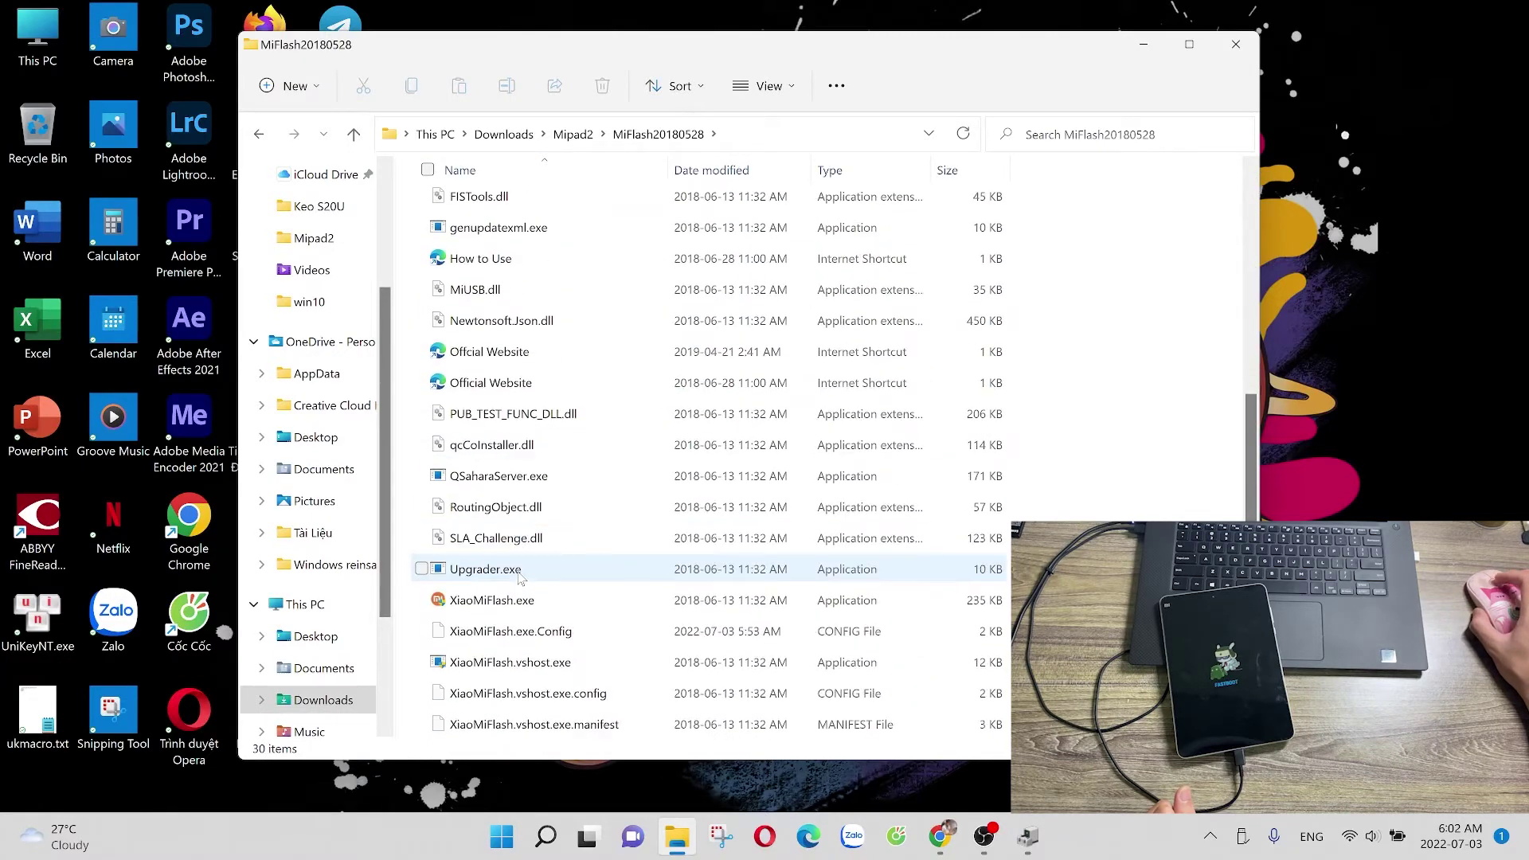
click(537, 603)
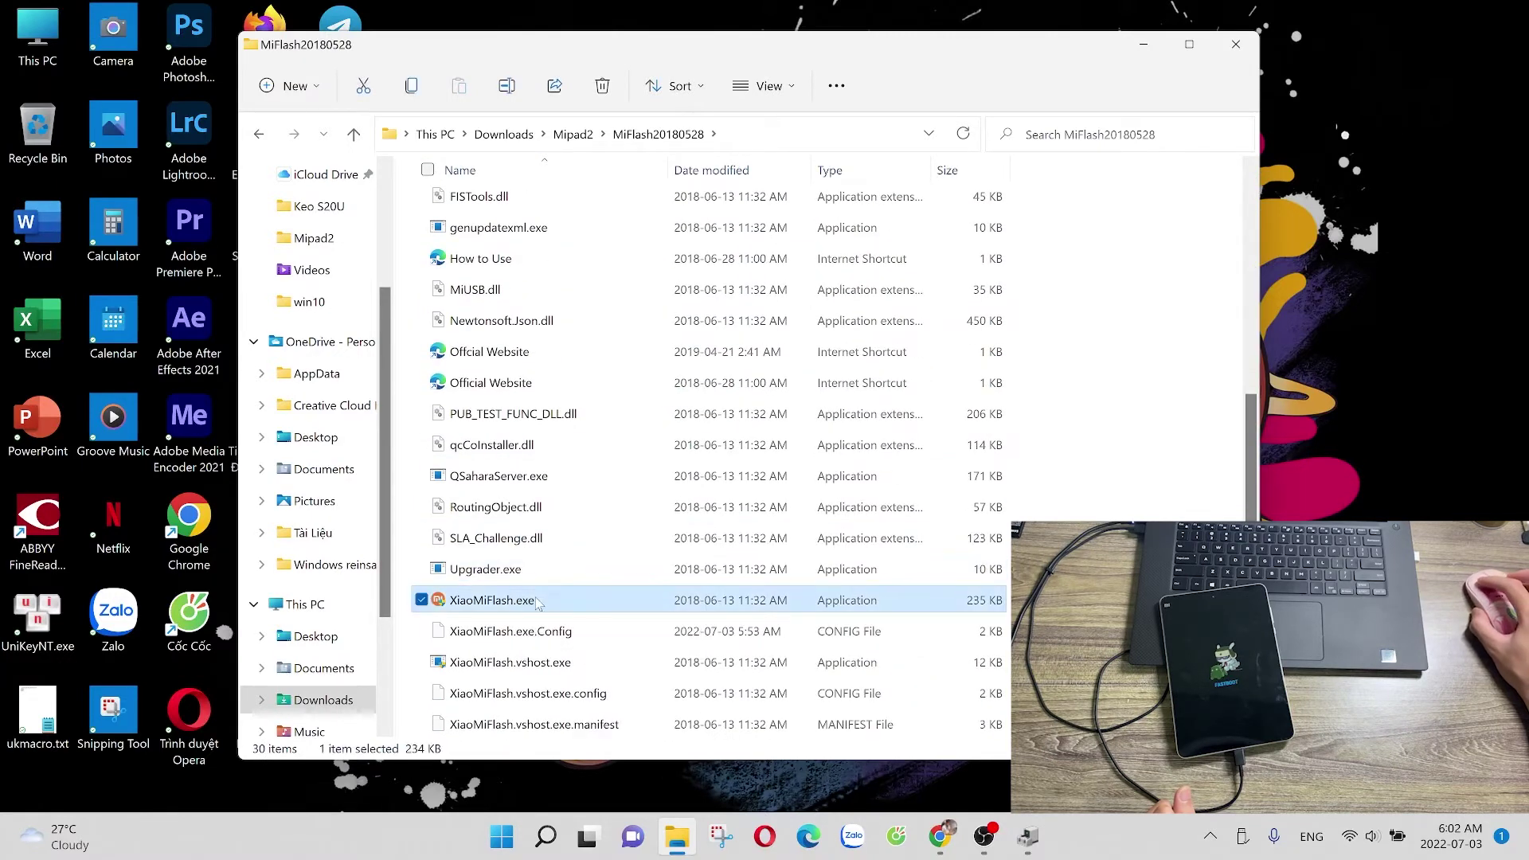
right_click(520, 609)
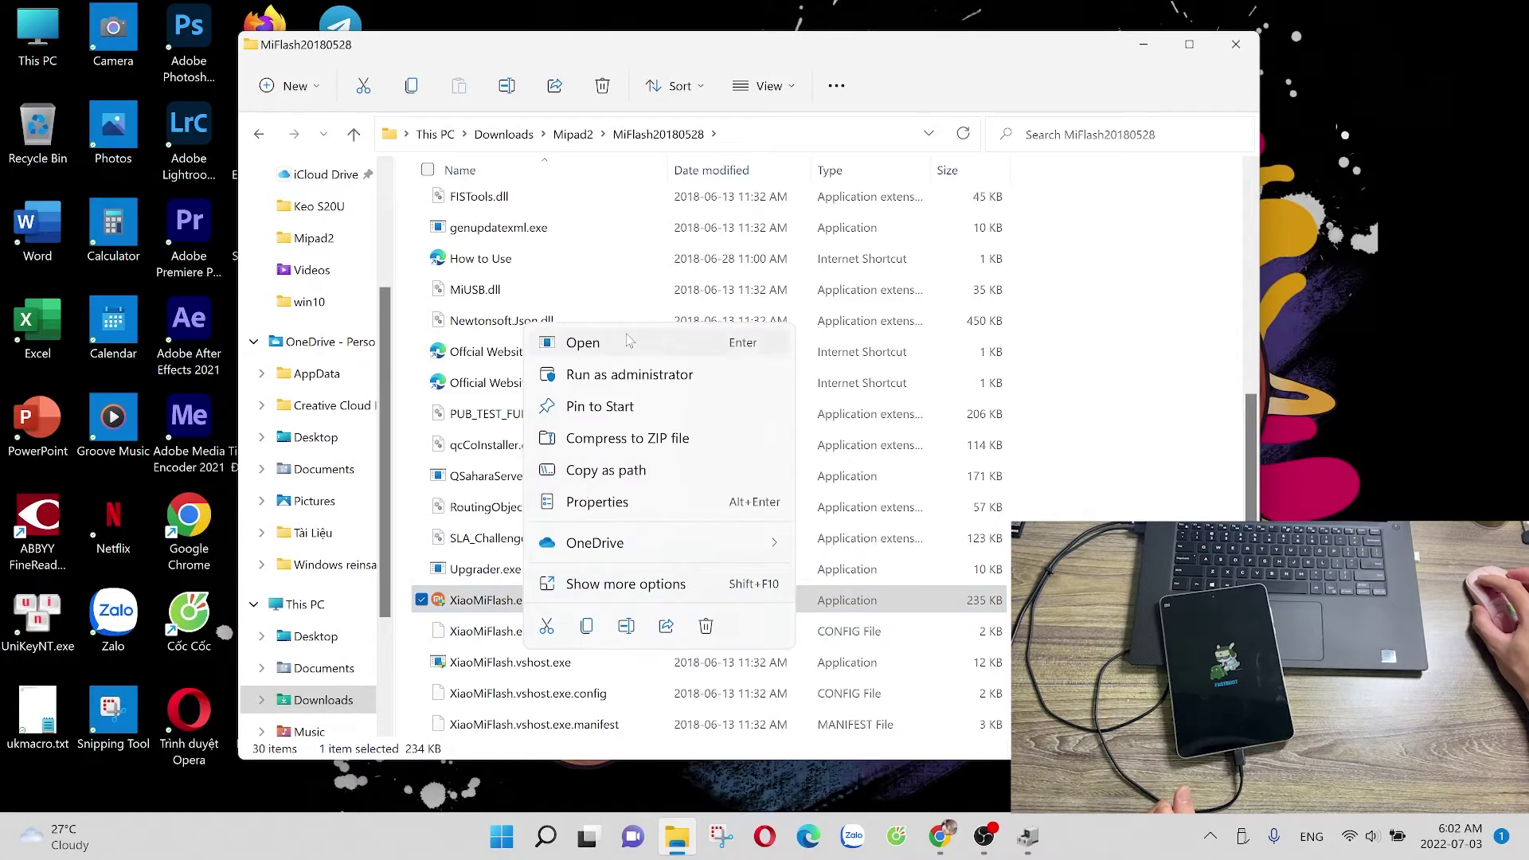
click(625, 376)
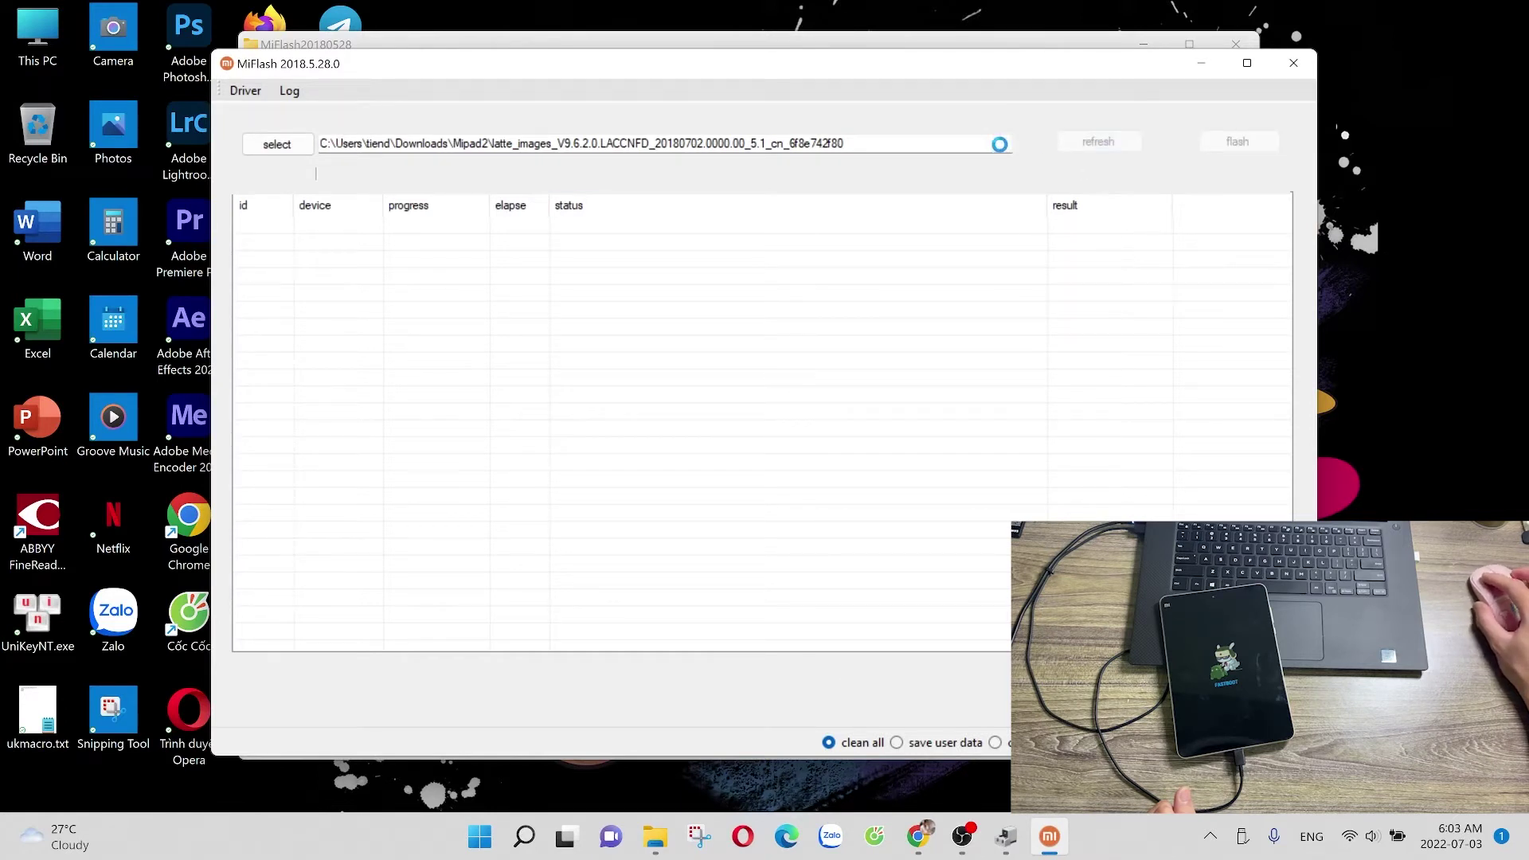
Step: Set the firmware path to the latte_images_V9.6.2.0.LACCNFD_20180702.0000.00_5.1_cn_6f8e742f80 folder in Downloads\Mipad2
click(297, 149)
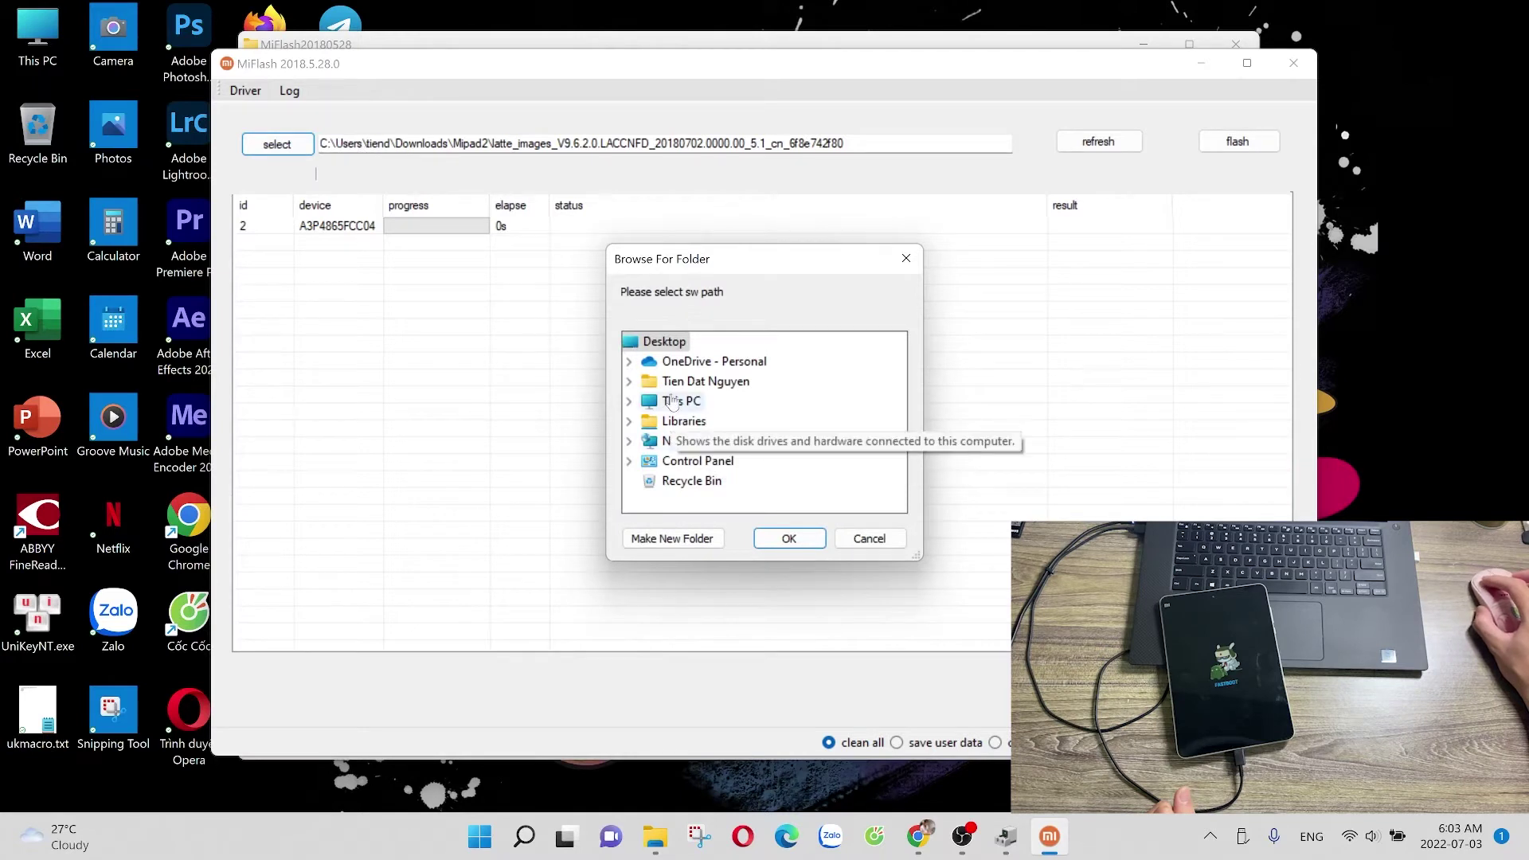
click(673, 401)
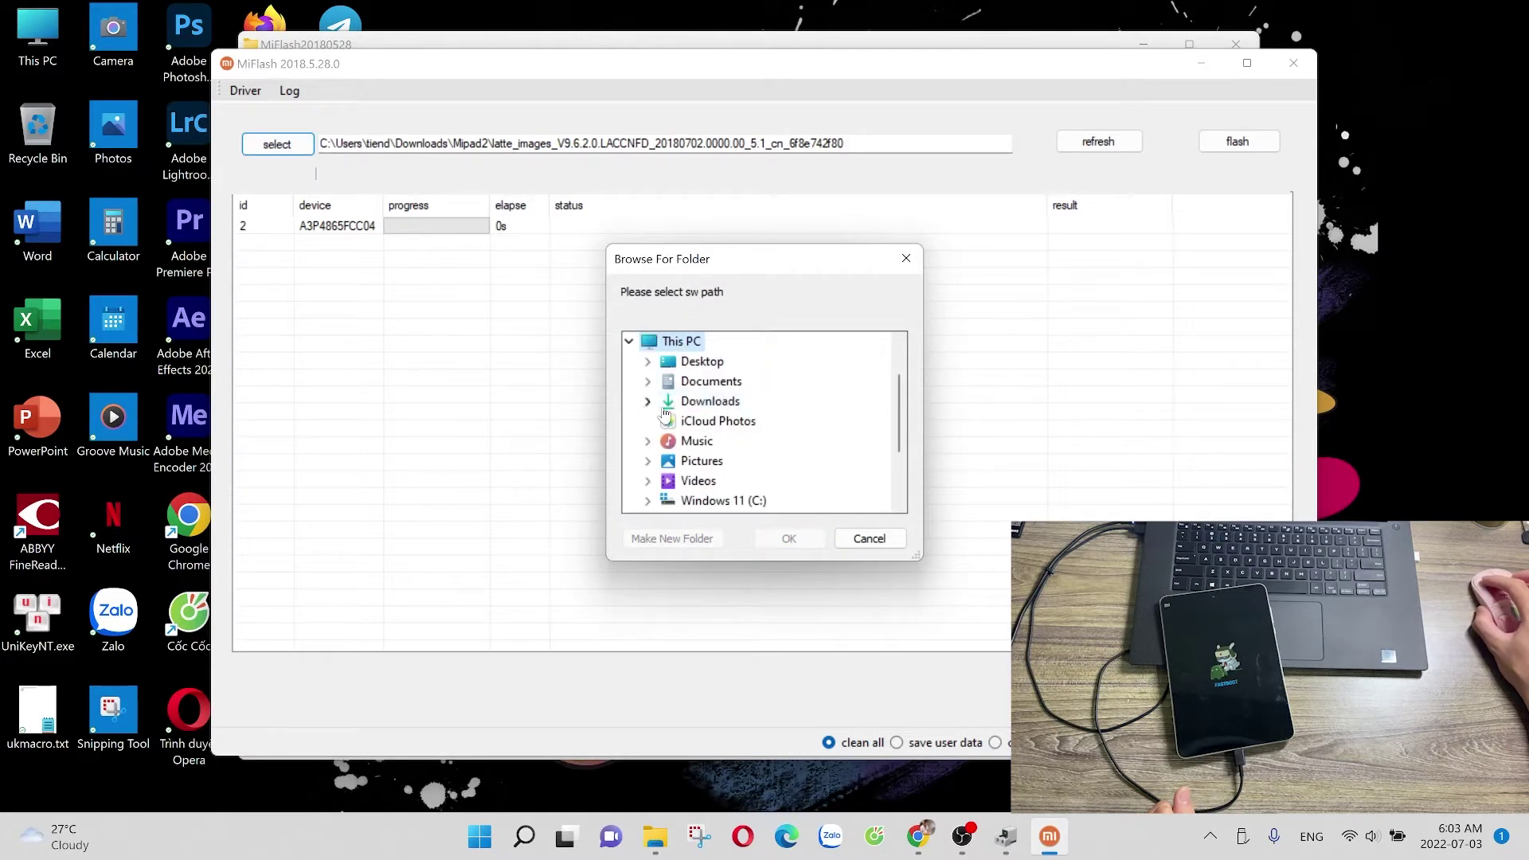
click(669, 401)
scroll(797, 414, down, 1)
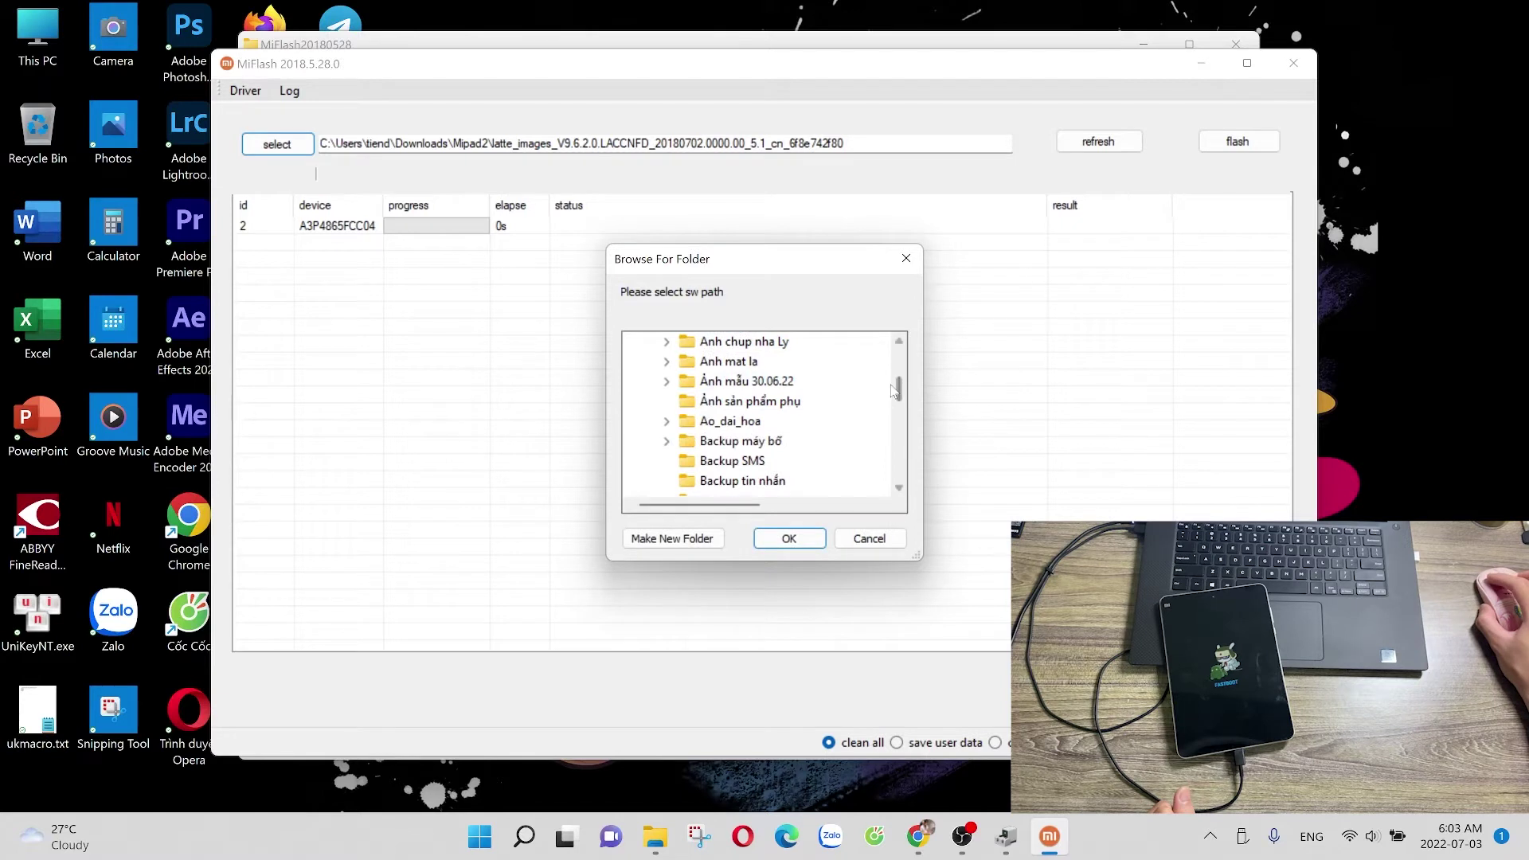
drag(901, 390, 905, 427)
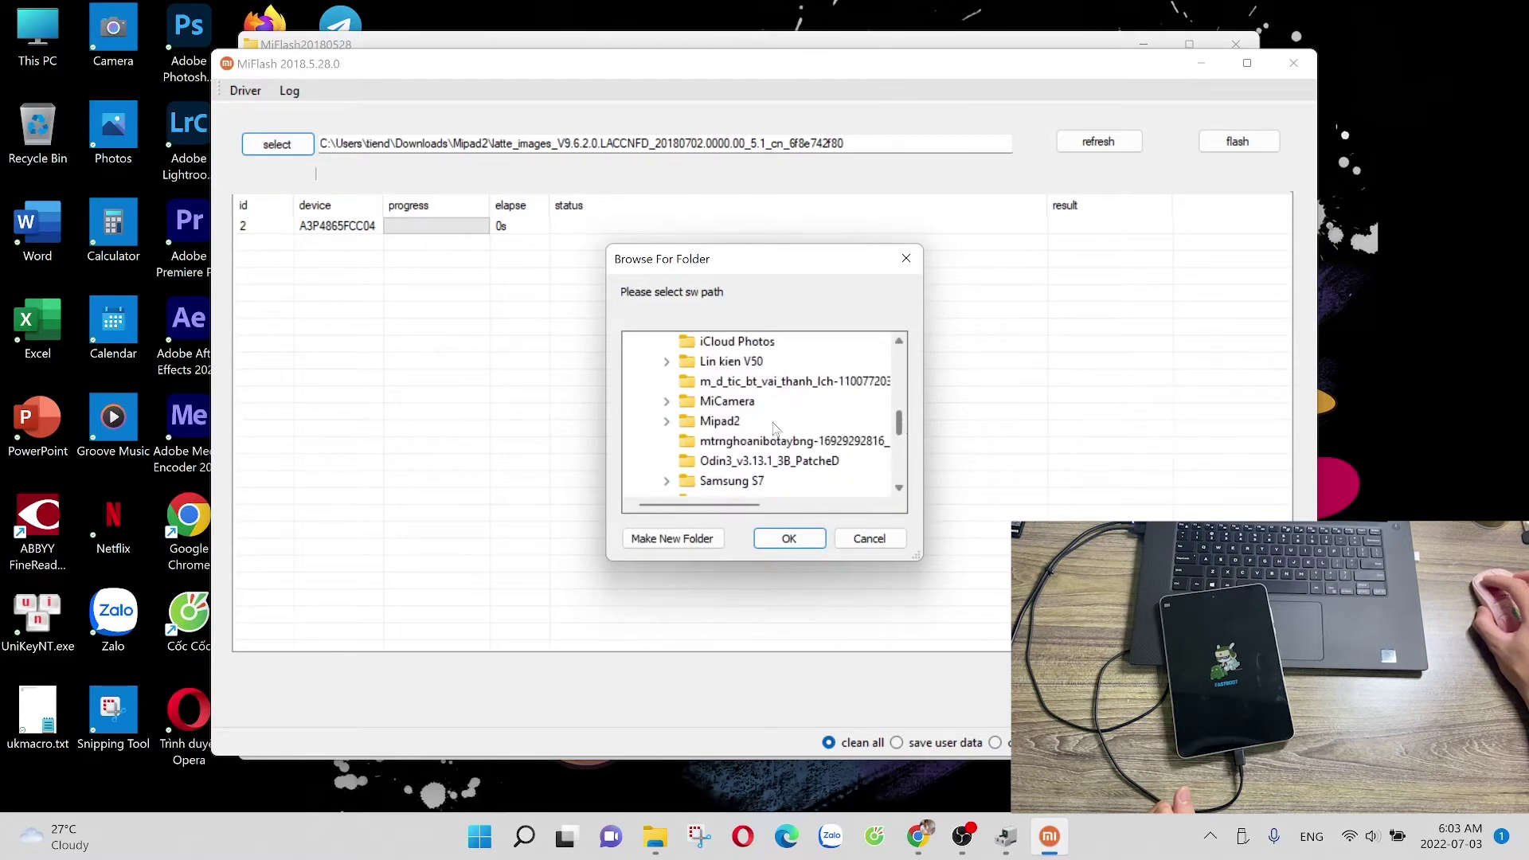
double_click(727, 422)
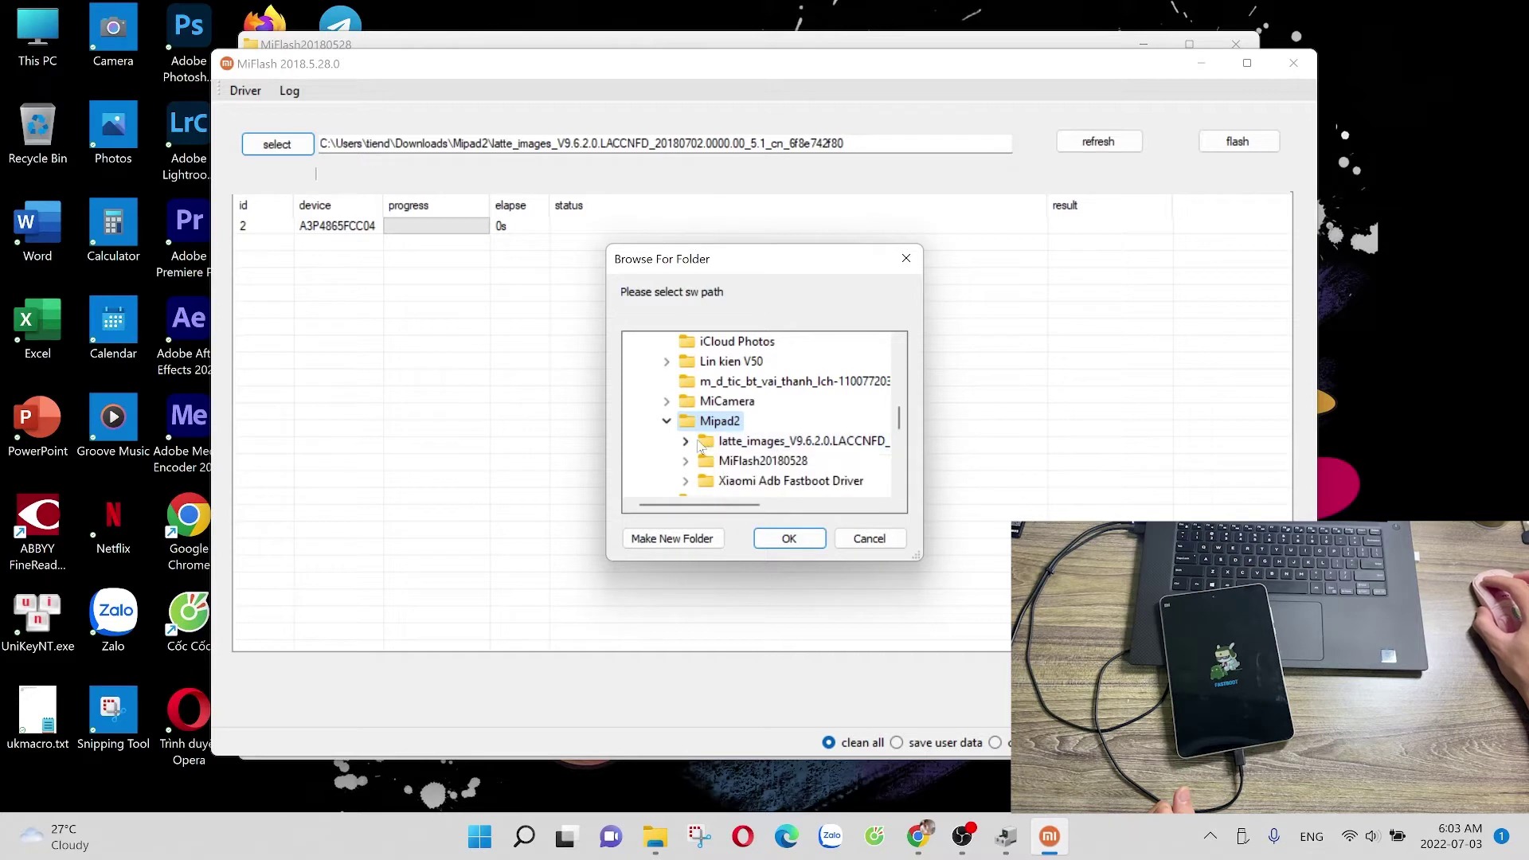
double_click(805, 441)
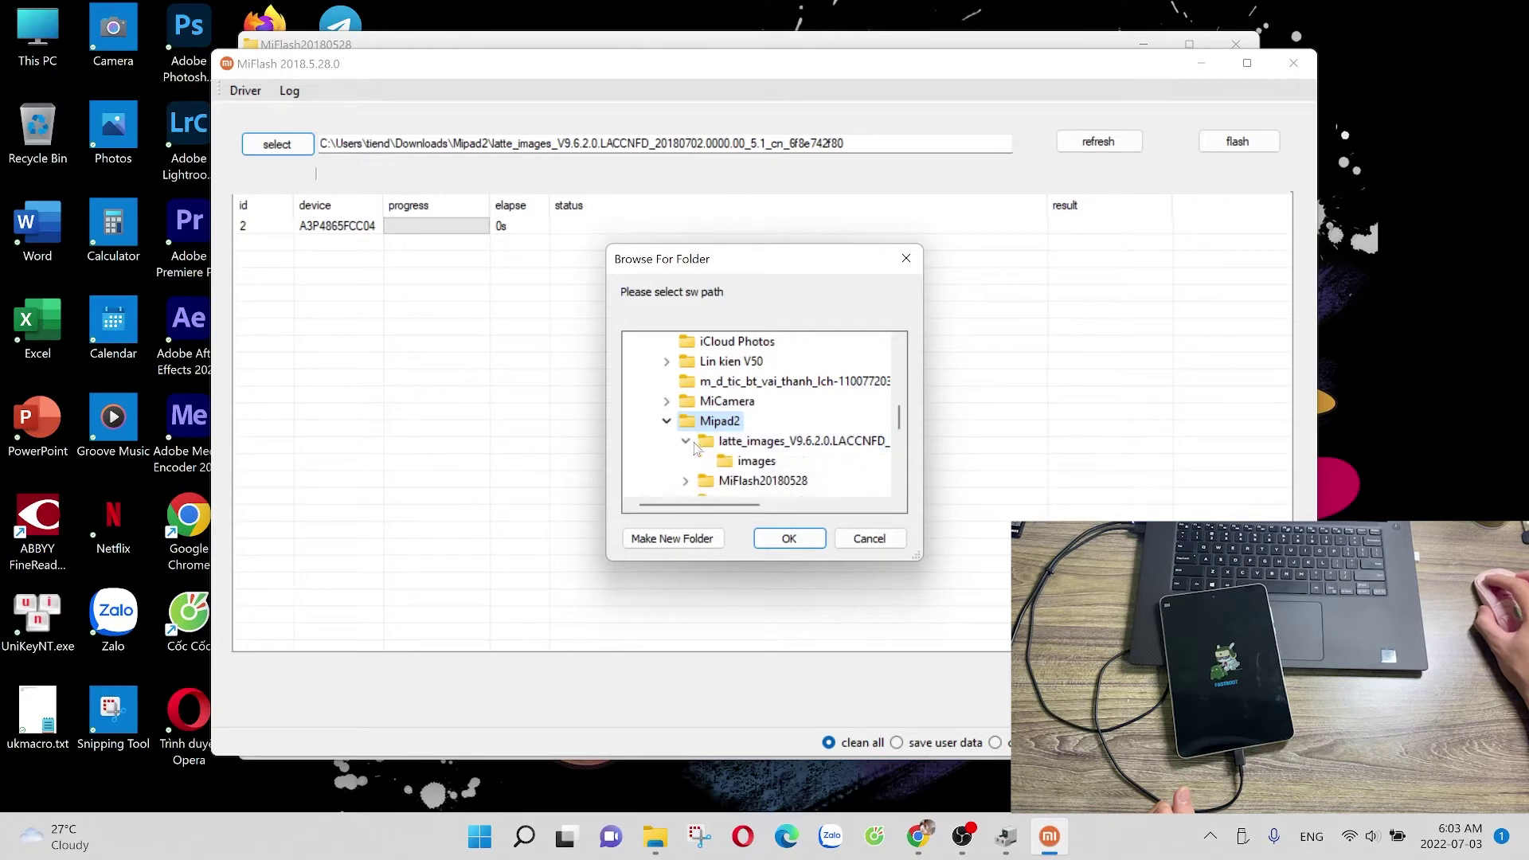
click(807, 441)
click(787, 538)
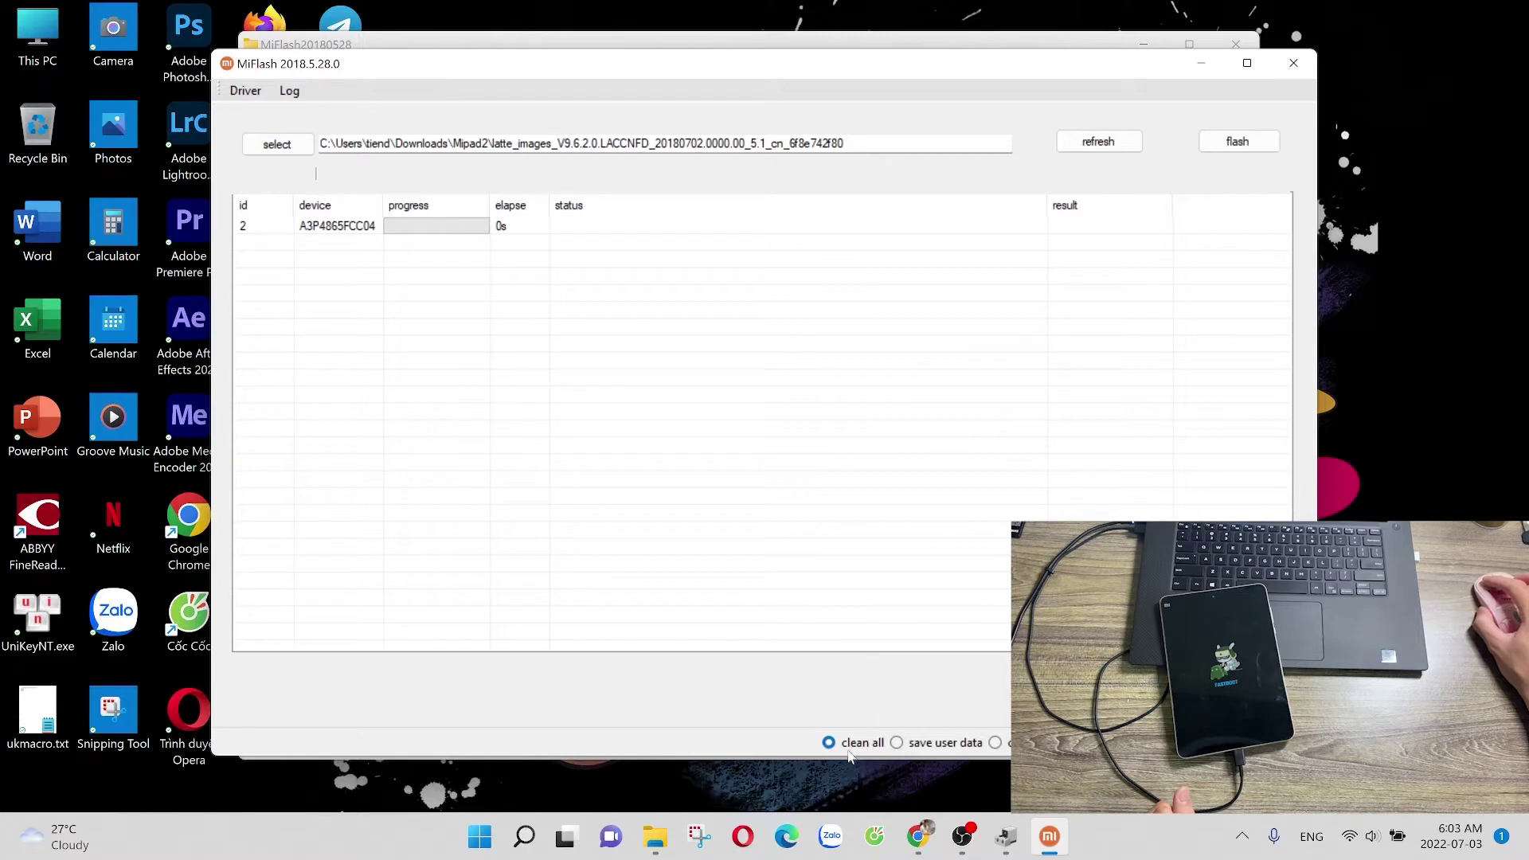
Step: Refresh the device list and flash the connected tablet with the clean all option
click(1116, 147)
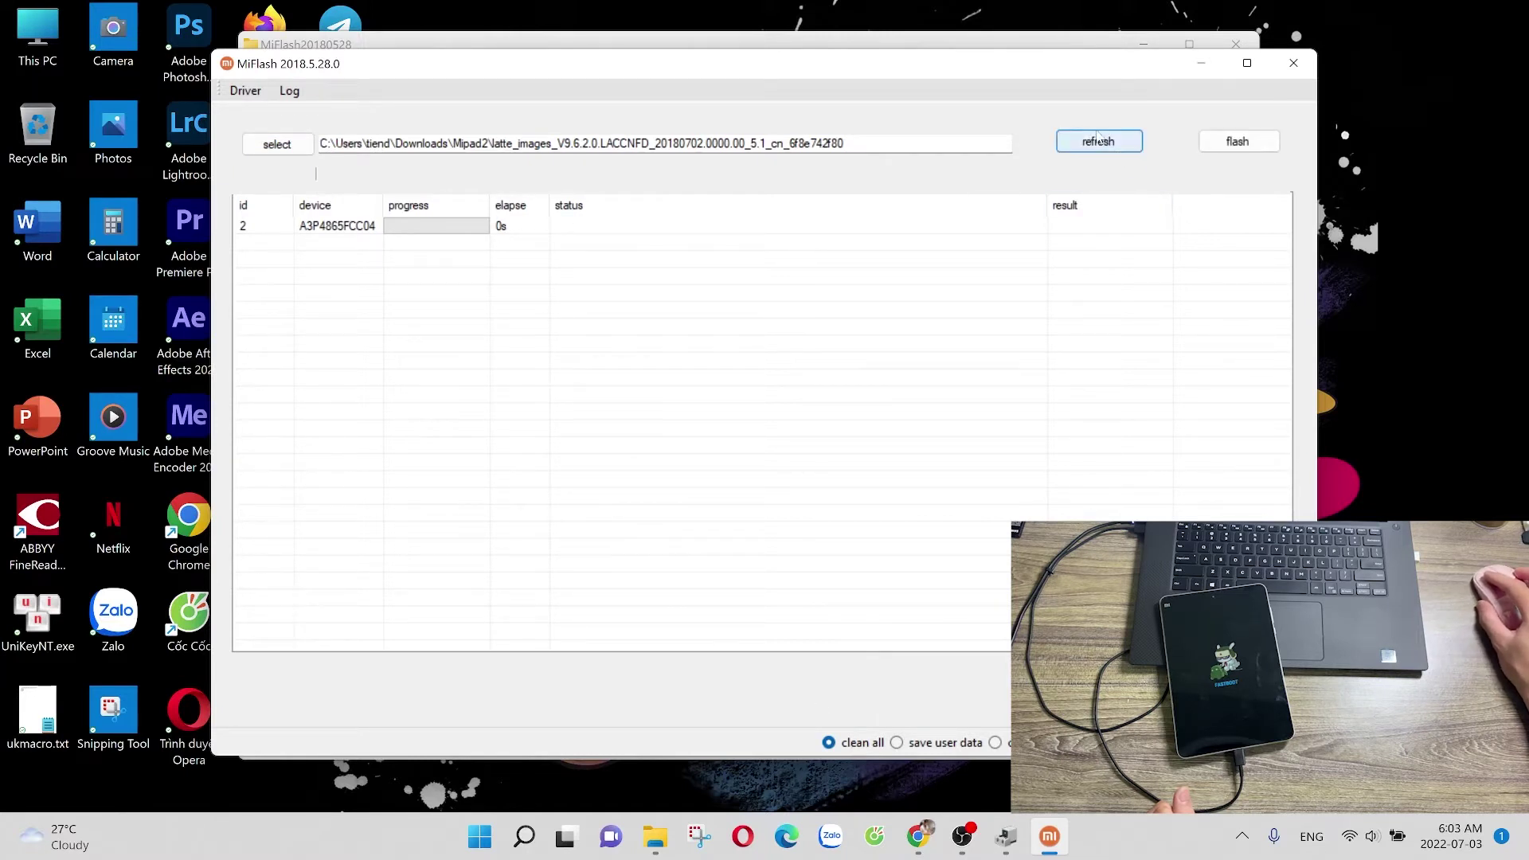
click(1233, 145)
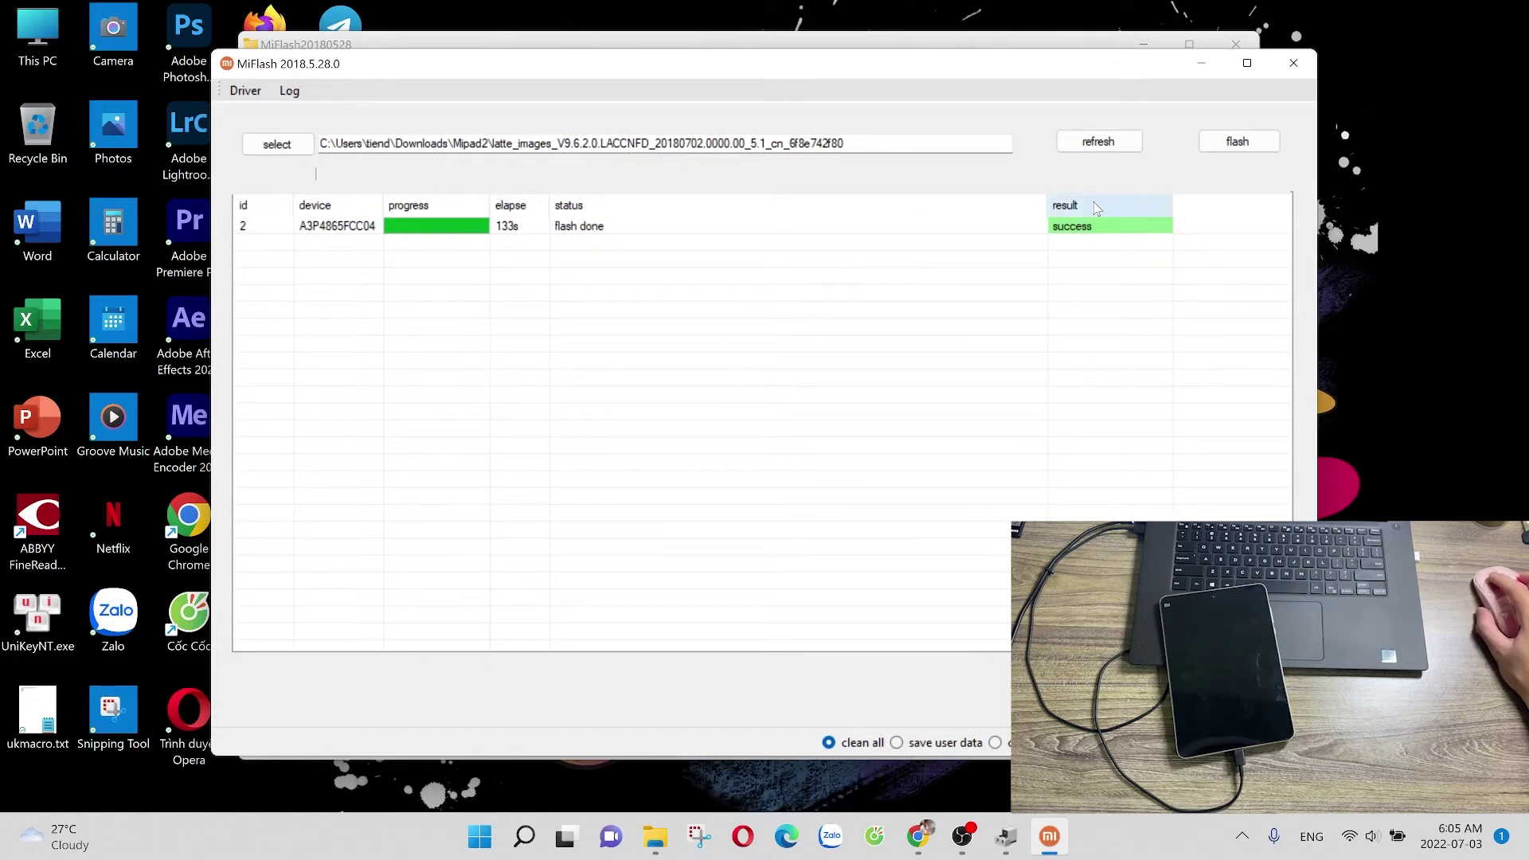
Step: Close MiFlash and the MiFlash20180528 folder window
click(1295, 65)
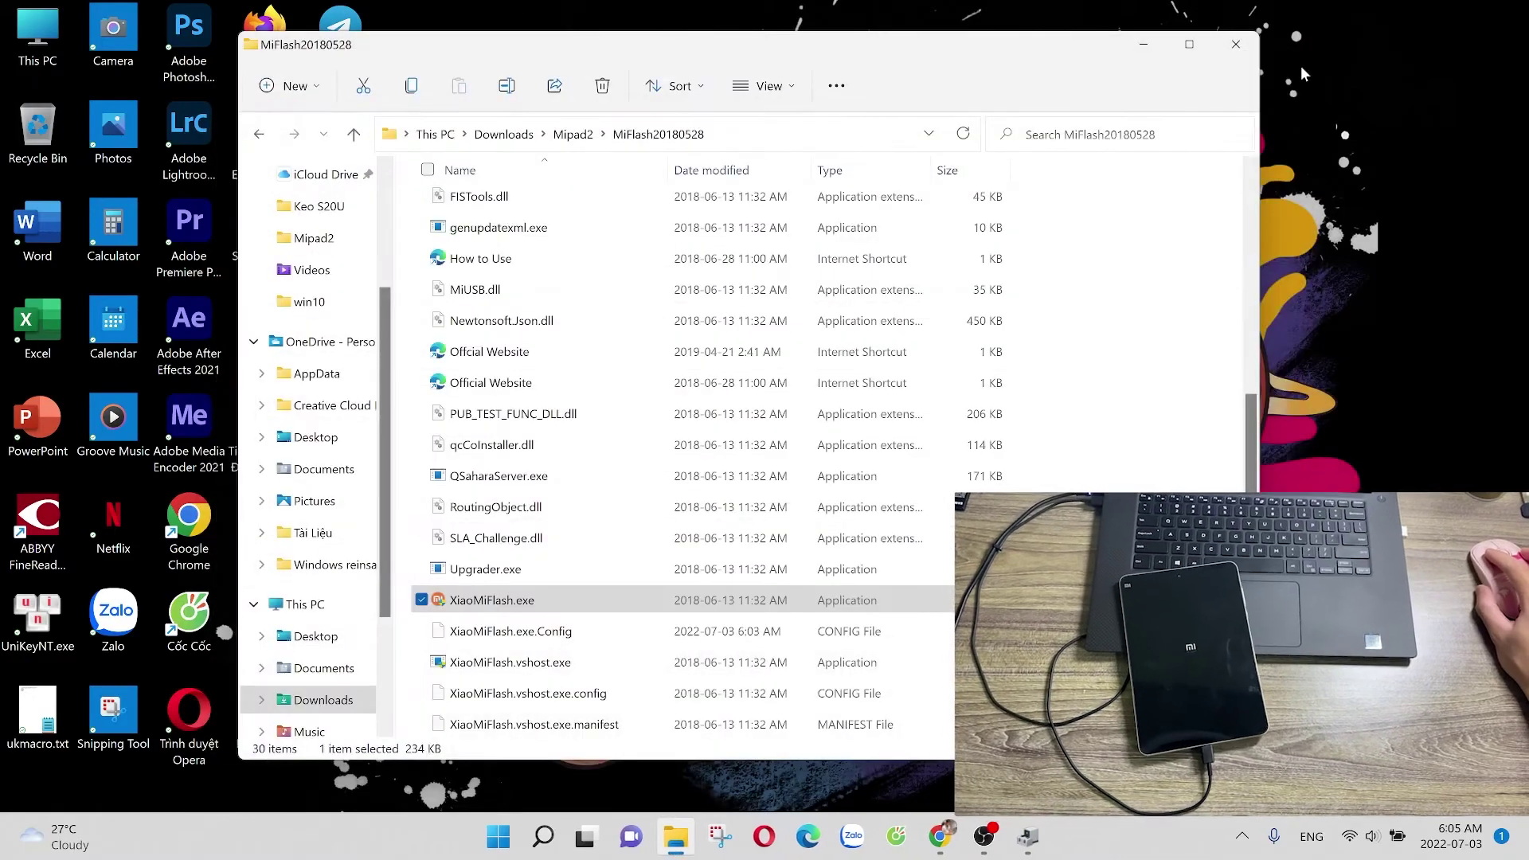
click(1236, 44)
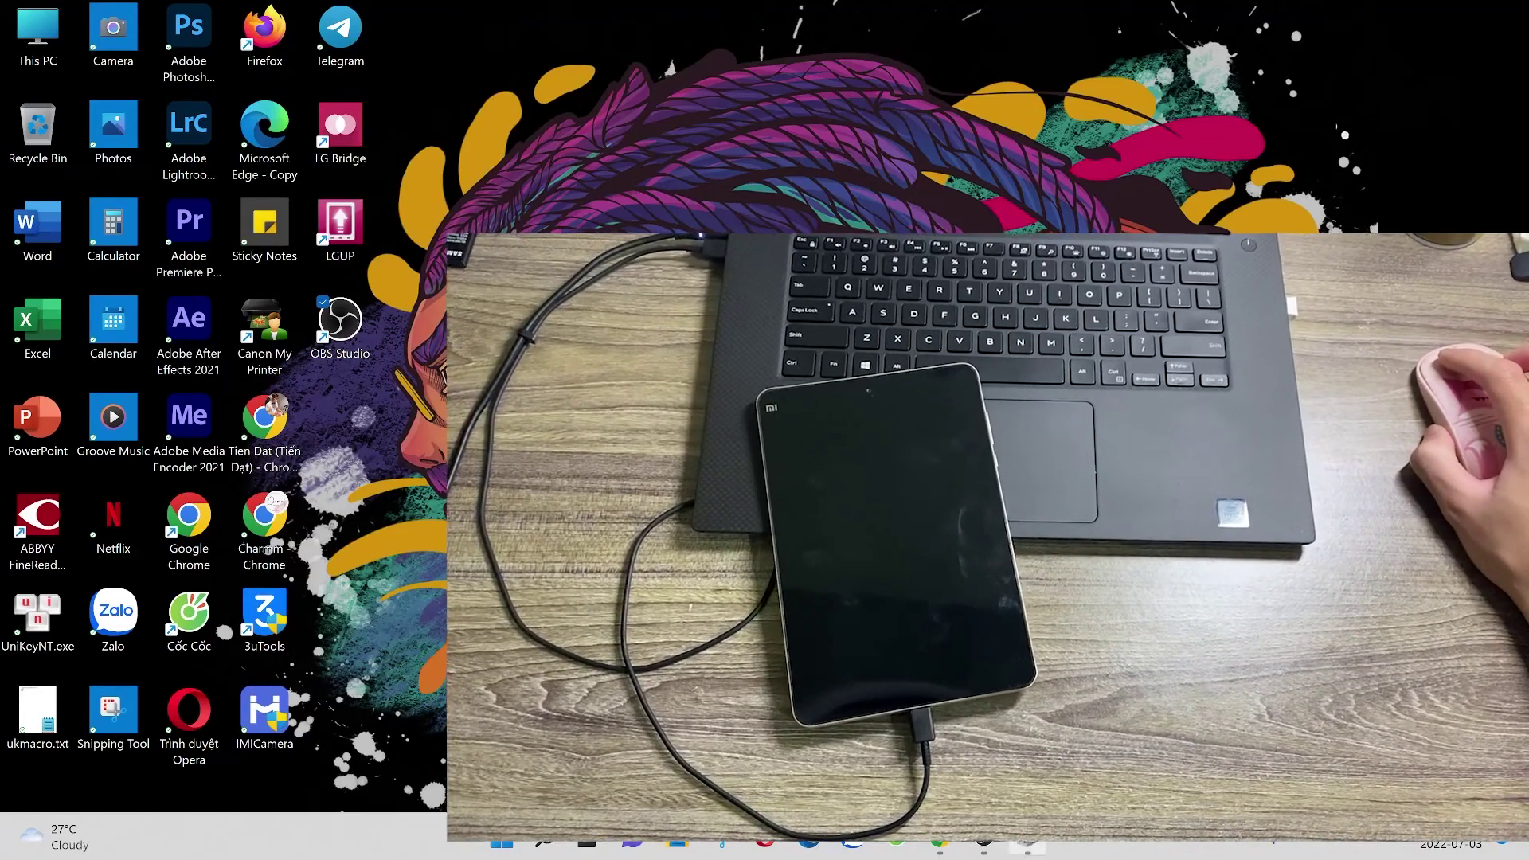
click(998, 853)
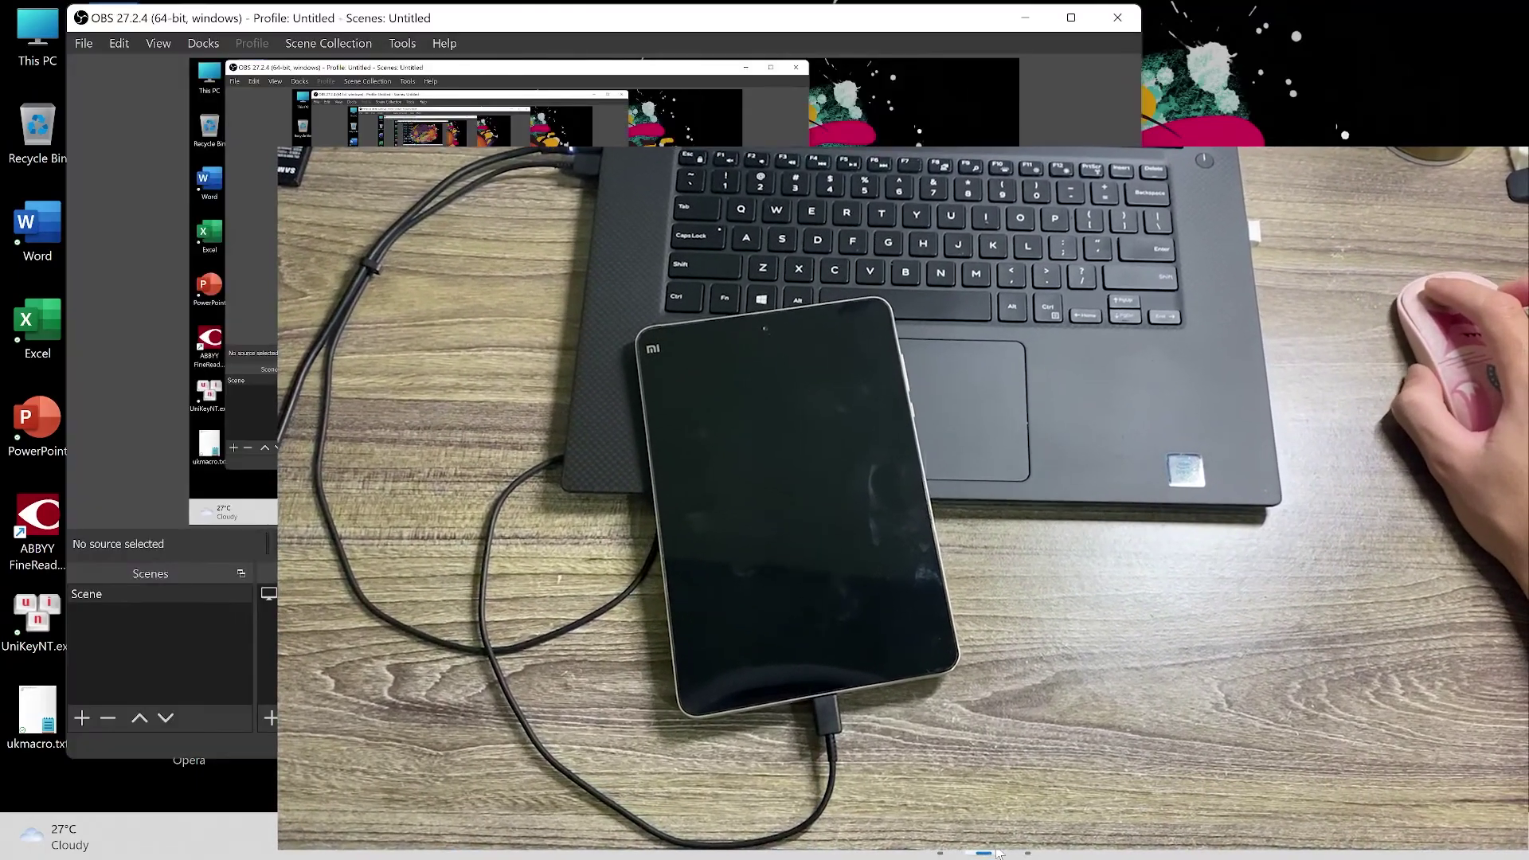